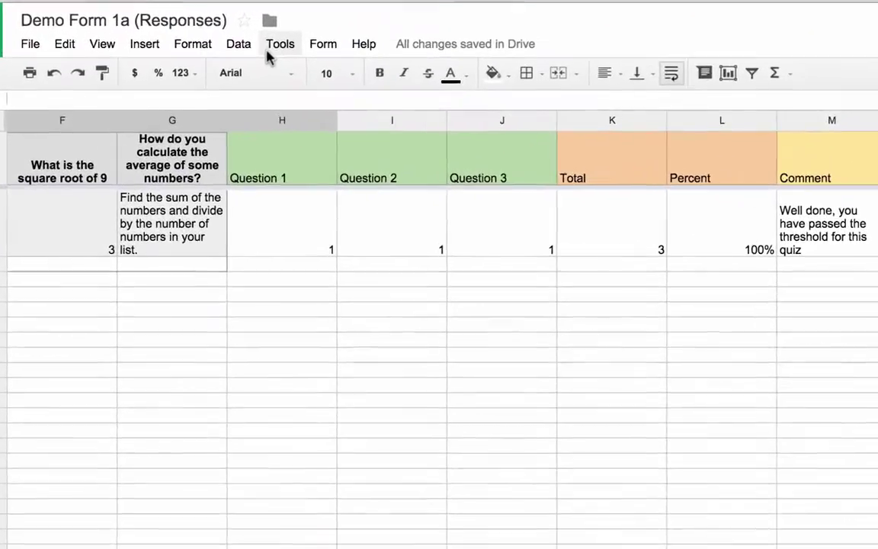
Search the public Script Gallery for "Formmule" and install the formMule V6.5.4 script in the spreadsheet.
left_click(146, 47)
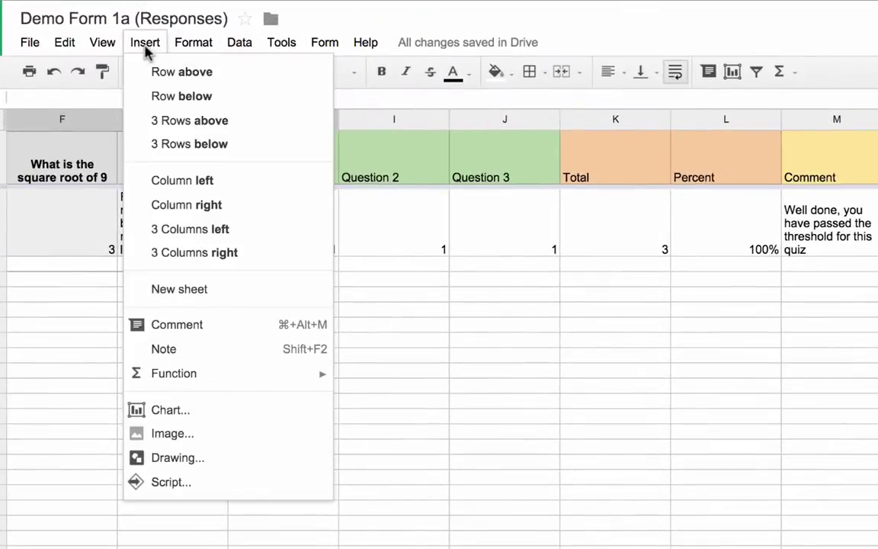
left_click(171, 482)
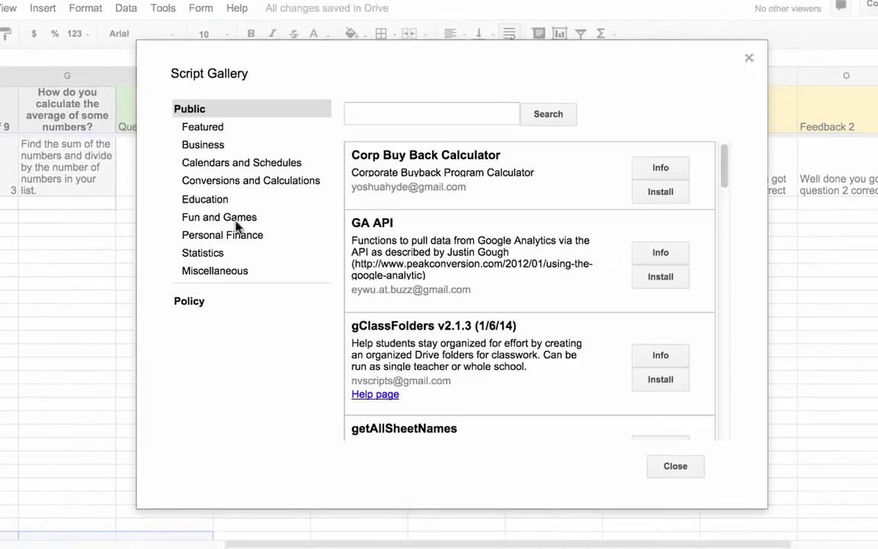
left_click(378, 114)
type("Formmule")
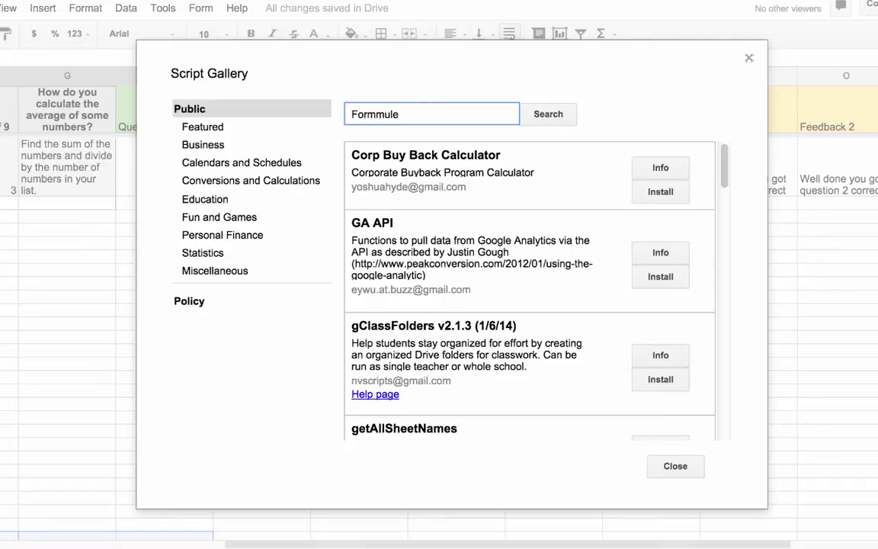
left_click(555, 114)
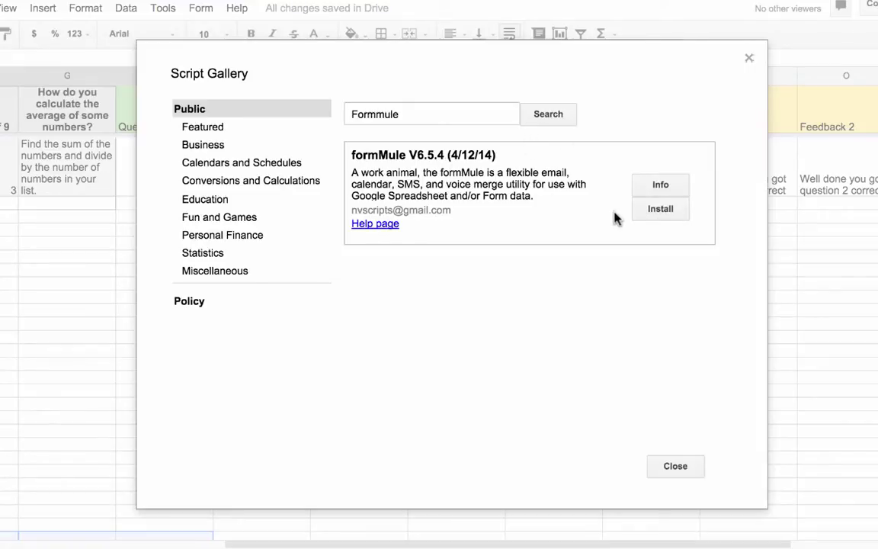
left_click(664, 216)
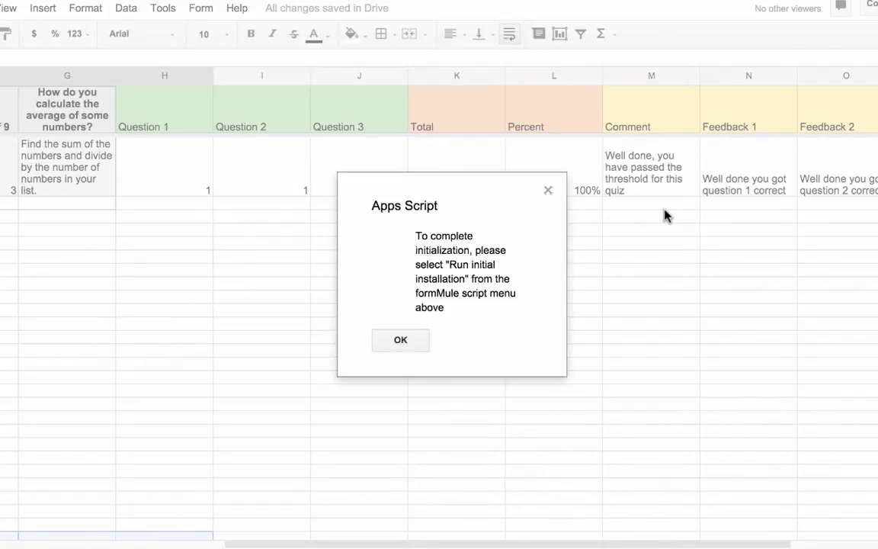
left_click(399, 345)
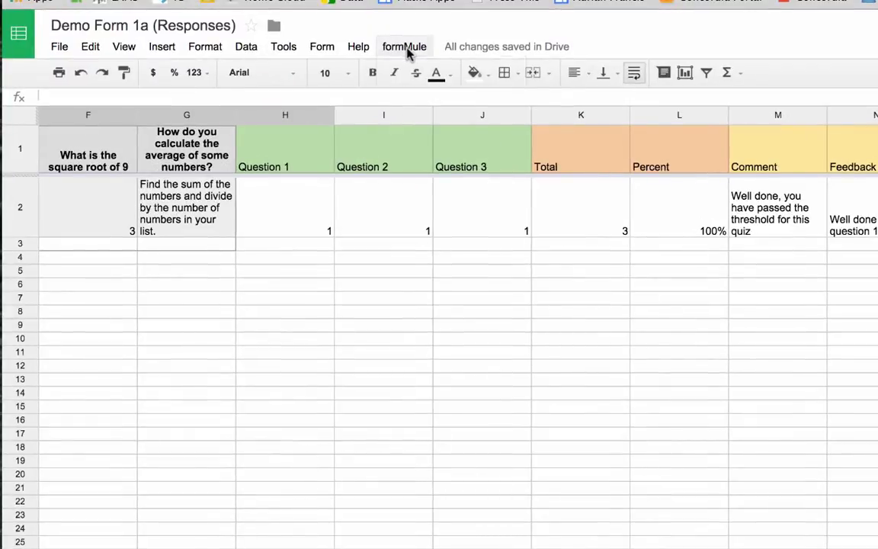
Authorise formMule by accepting its requested account permissions, and run its initial installation.
left_click(406, 48)
left_click(418, 84)
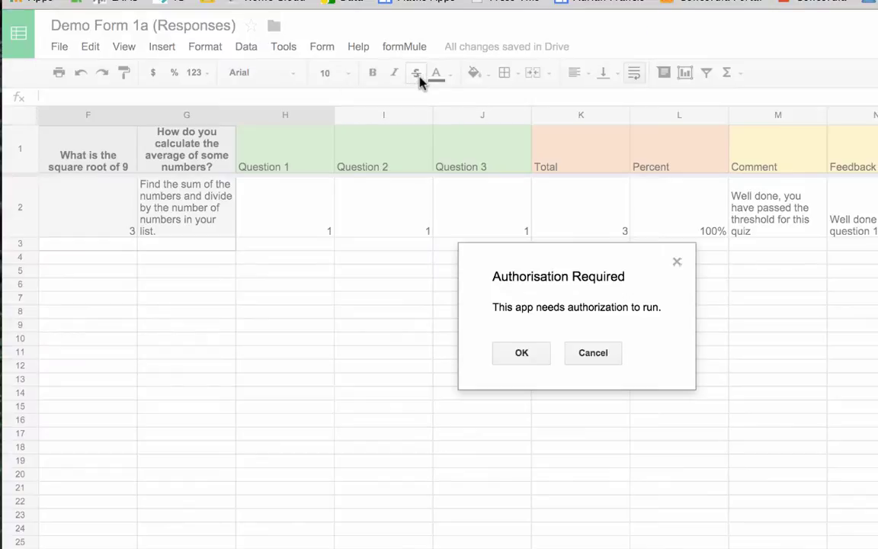
left_click(521, 354)
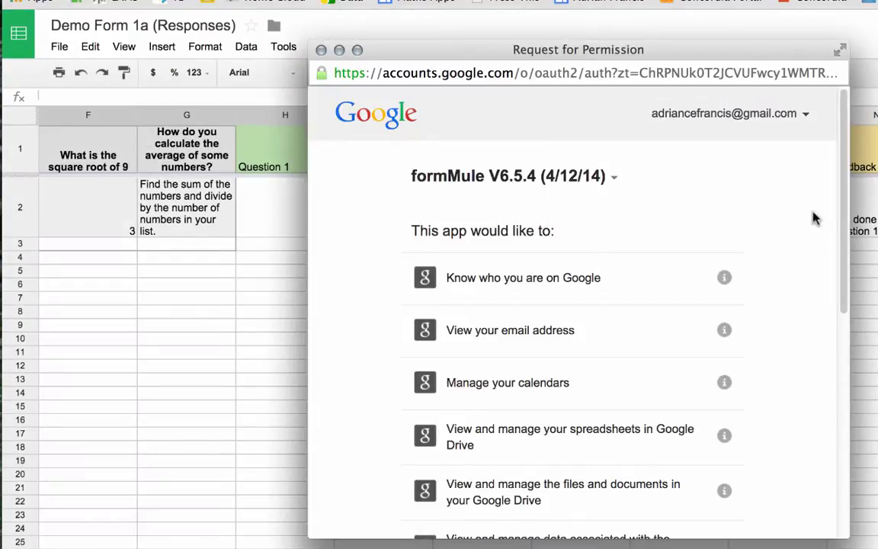
left_click_drag(845, 221, 843, 413)
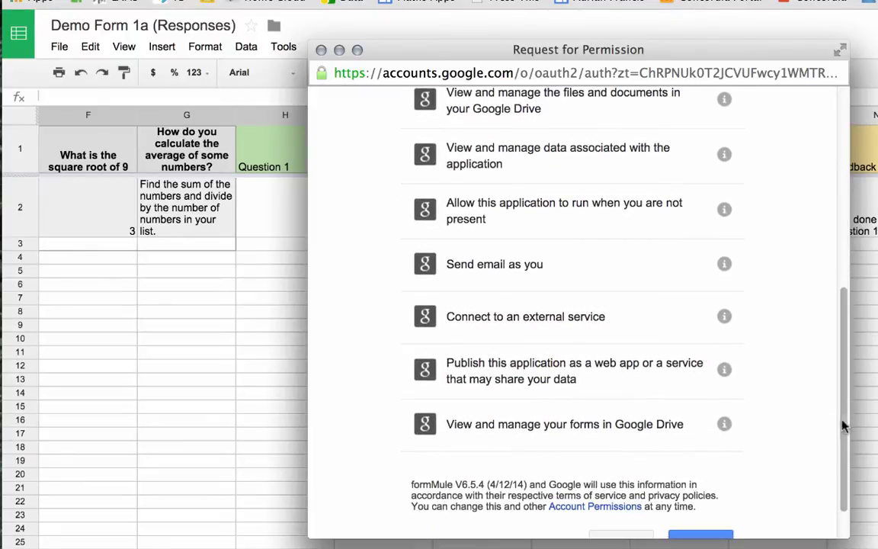
scroll(838, 488, "down", 3)
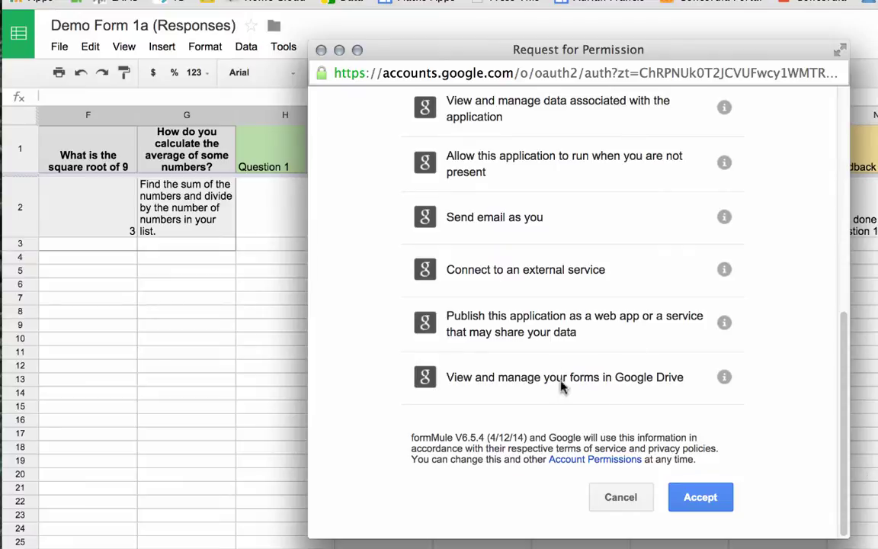
left_click(706, 497)
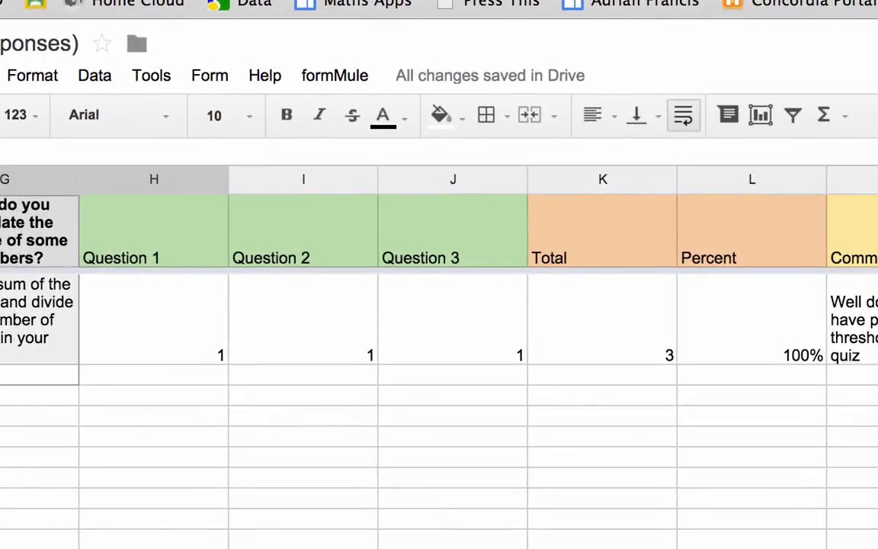
left_click(336, 81)
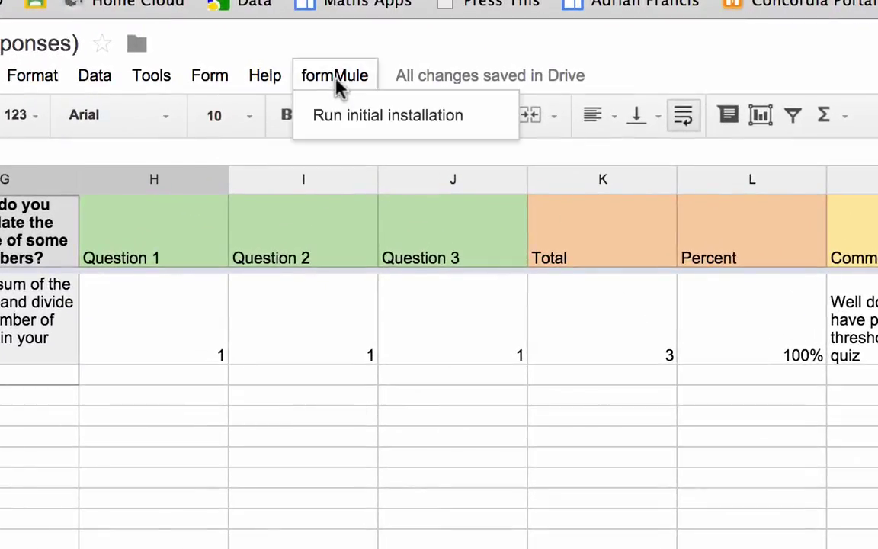
left_click(348, 119)
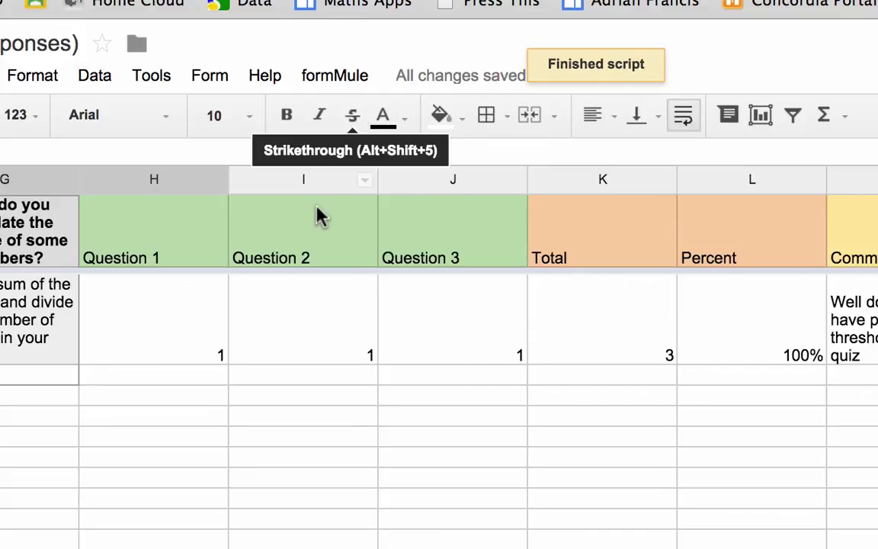
Define the merge source settings with Form Responses 1 as data source and a unique case number auto-created for each form submission.
left_click(333, 74)
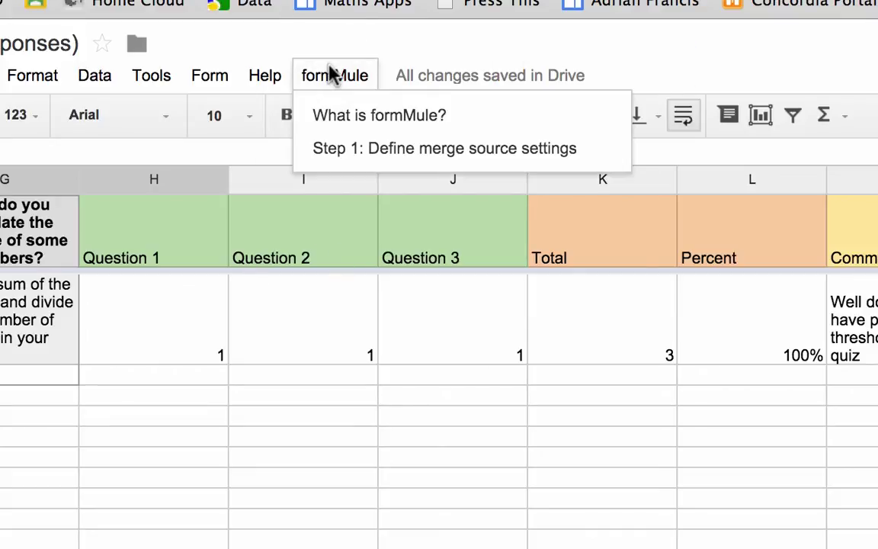
left_click(369, 156)
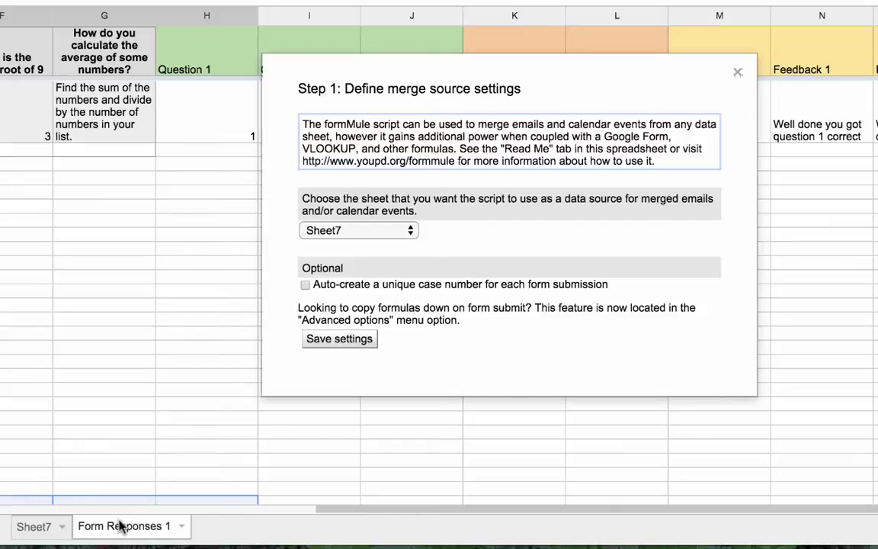
left_click(408, 230)
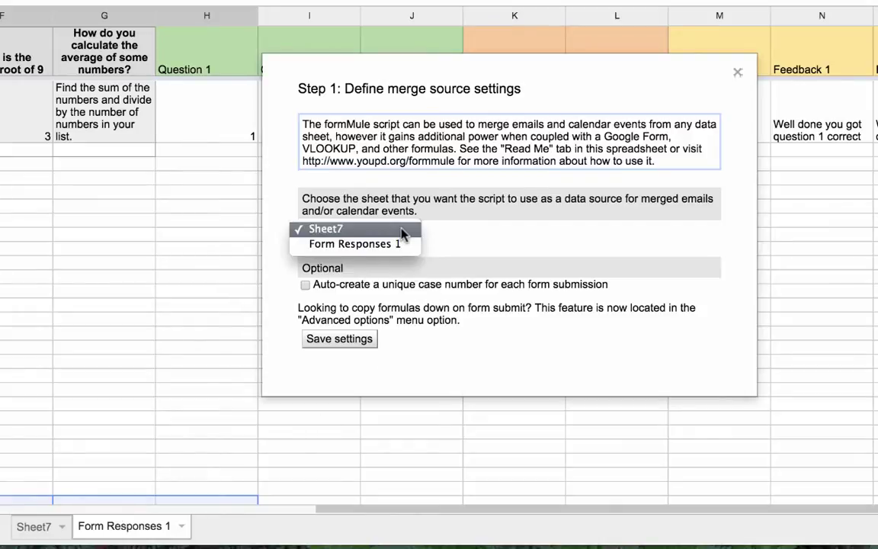
left_click(396, 244)
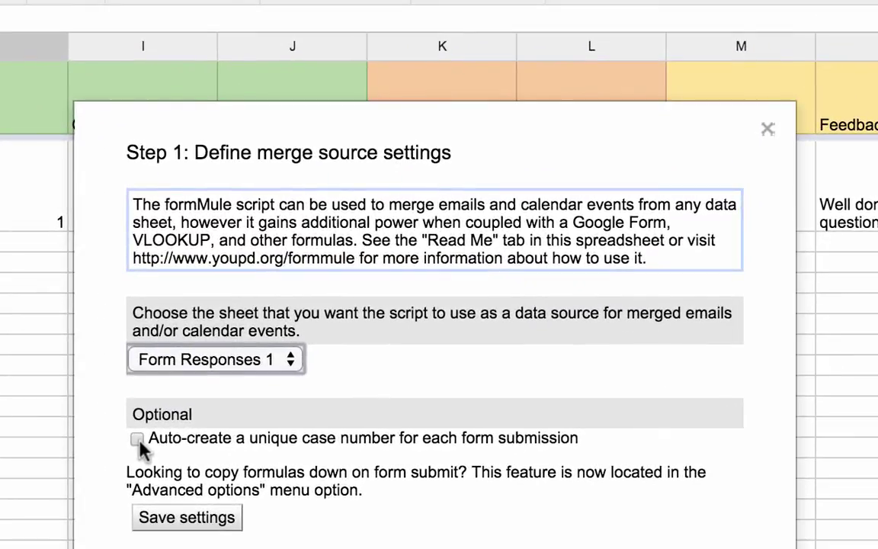
left_click(137, 440)
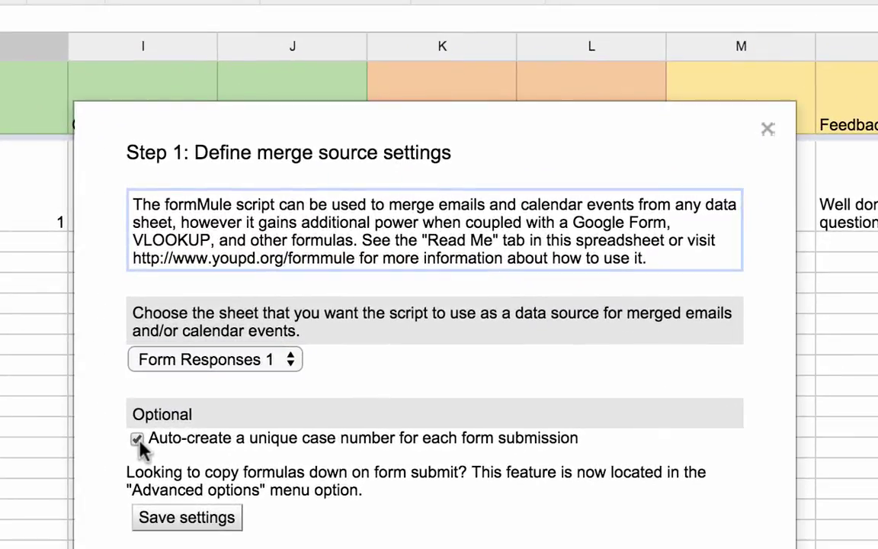
left_click(200, 526)
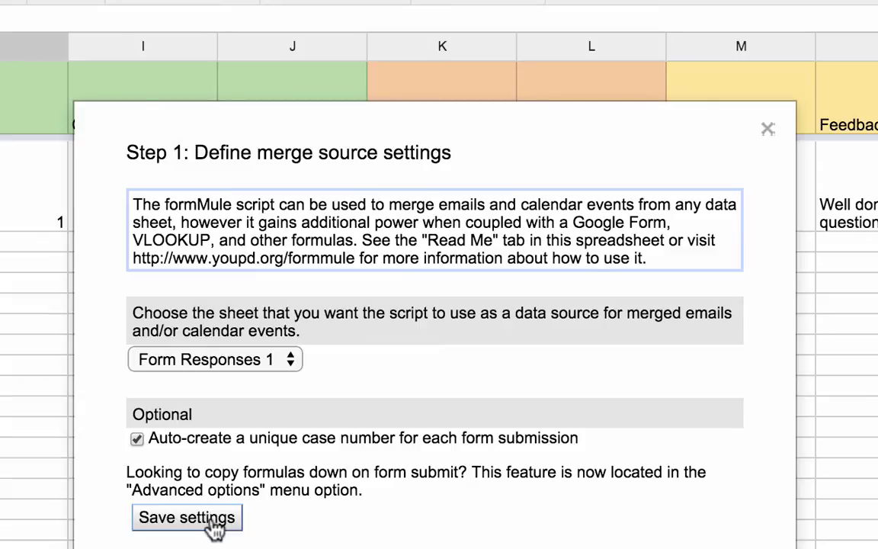
left_click(186, 519)
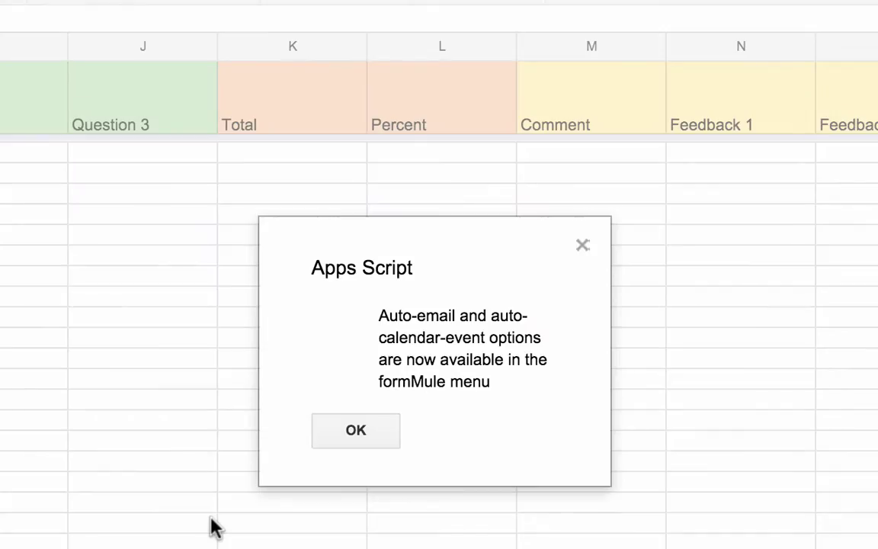
left_click(356, 433)
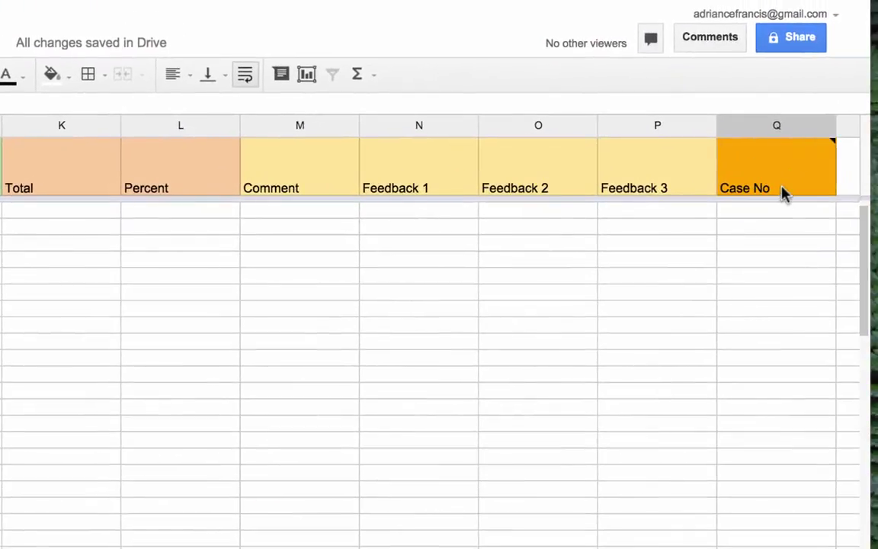
Reopen formMule's Step 1 merge source settings and save them again with the same options.
mouse_move(877, 127)
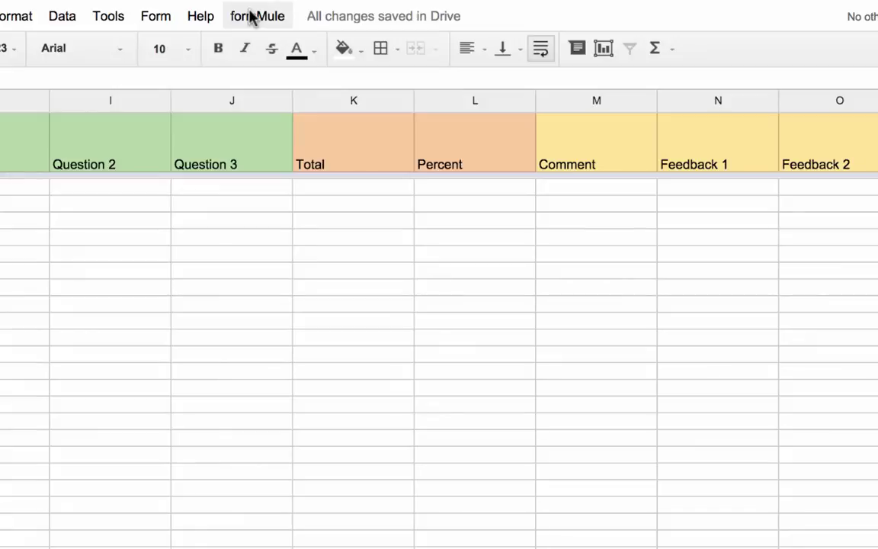
left_click(251, 17)
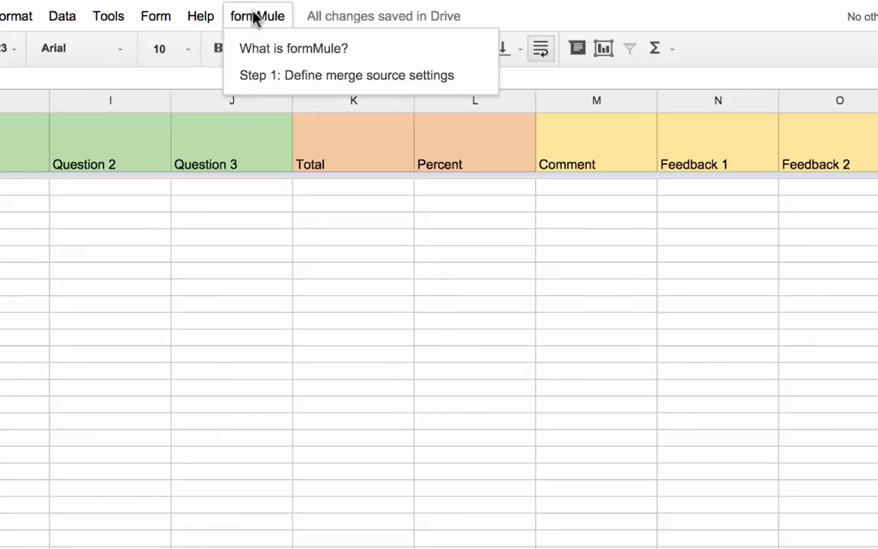
left_click(268, 77)
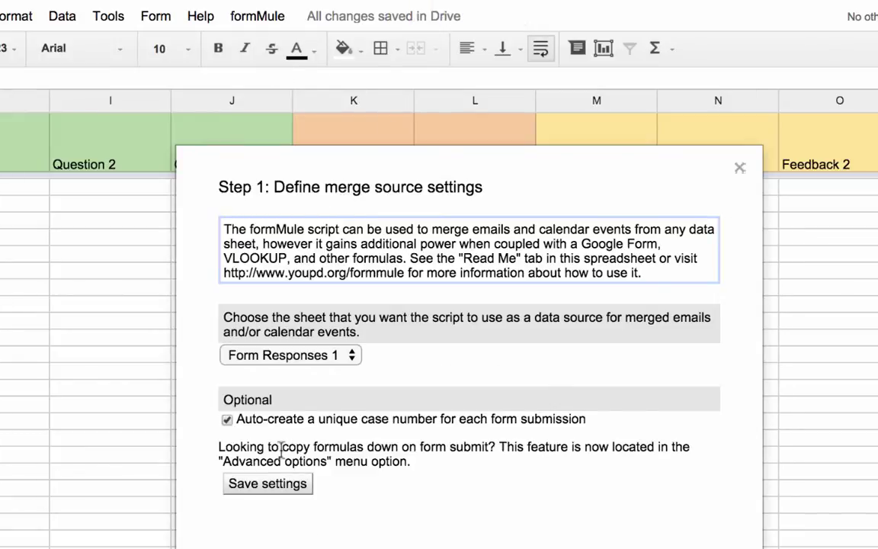
left_click(276, 483)
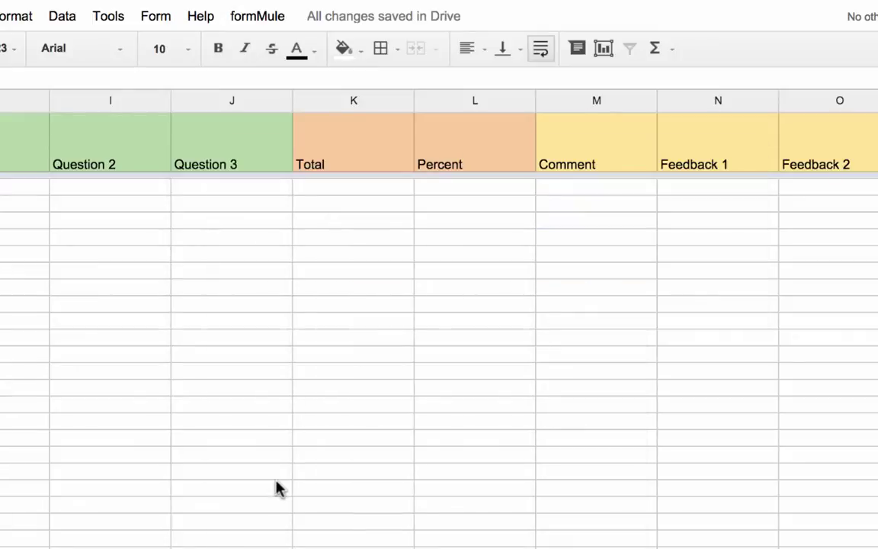
Set up the email merge with the feature turned on, triggered on form submit, and one Email1 Template sent for all rows.
left_click(258, 16)
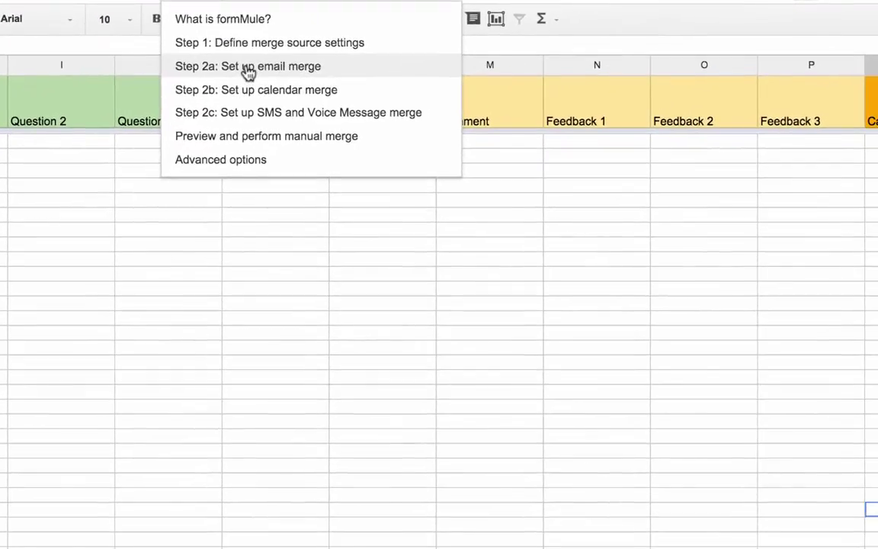
left_click(248, 68)
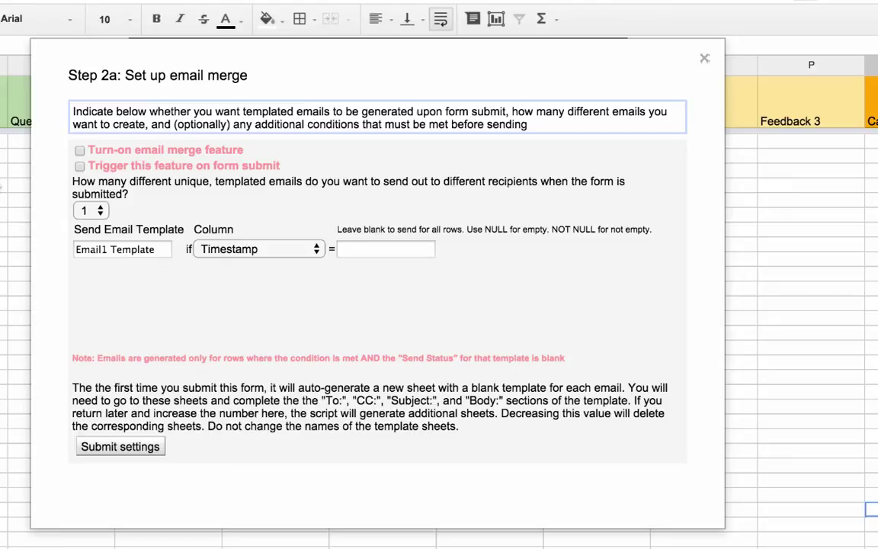
left_click(80, 152)
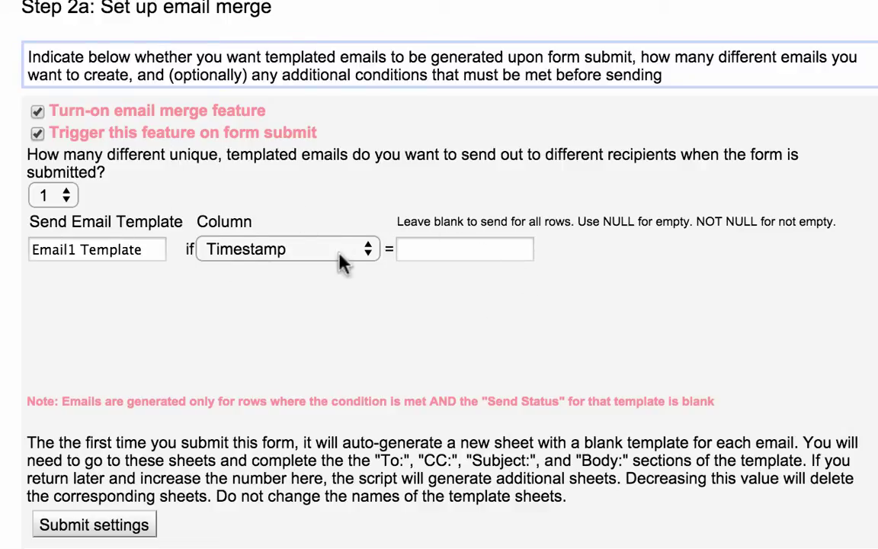
left_click(71, 526)
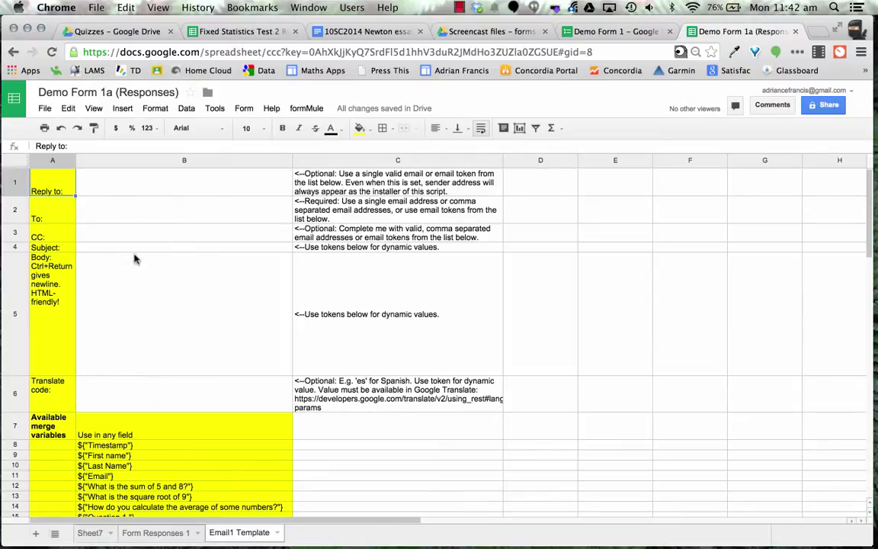
Copy the ${"Email"} merge variable from the available list into the To field of the Email1 Template sheet.
left_click(111, 212)
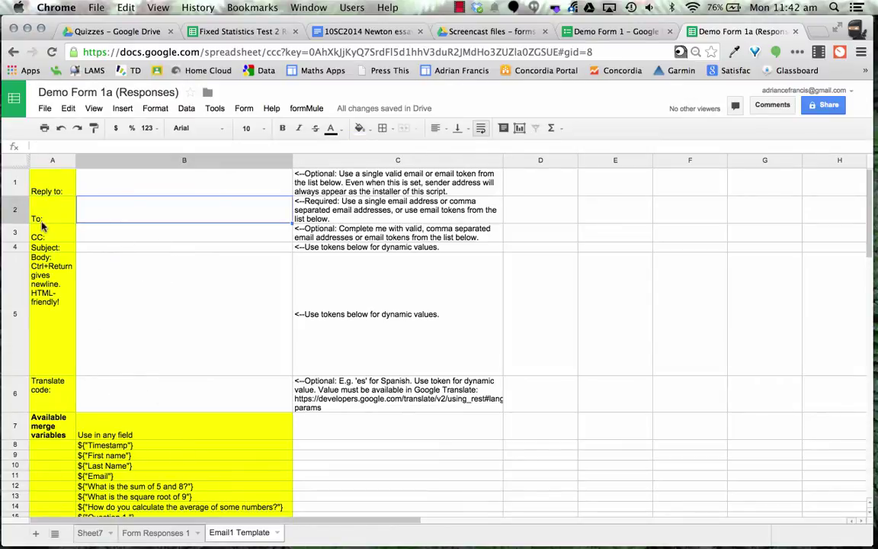
left_click(111, 478)
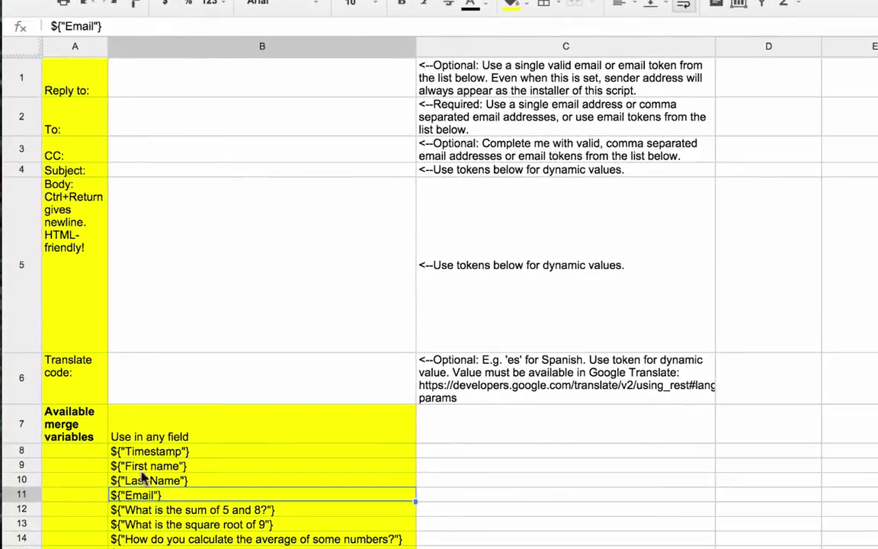
left_click_drag(107, 27, 47, 27)
key("ctrl+c")
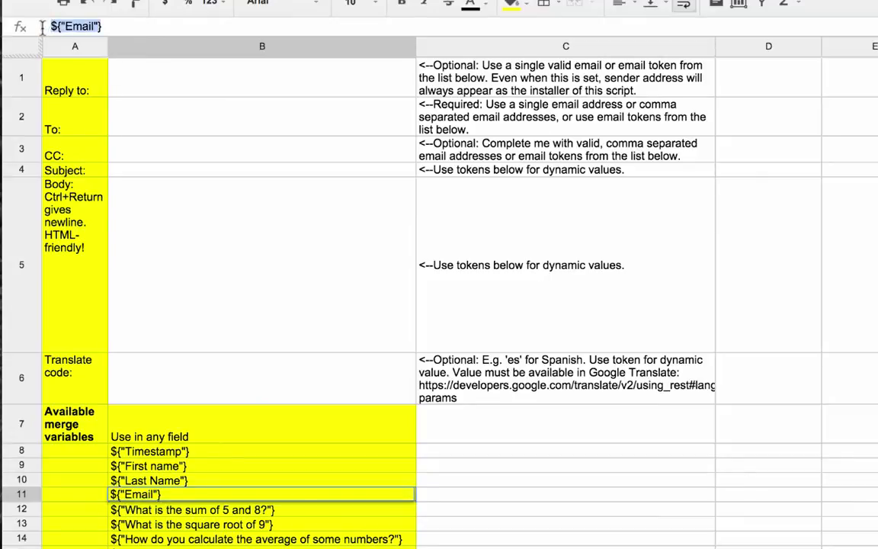
left_click(128, 130)
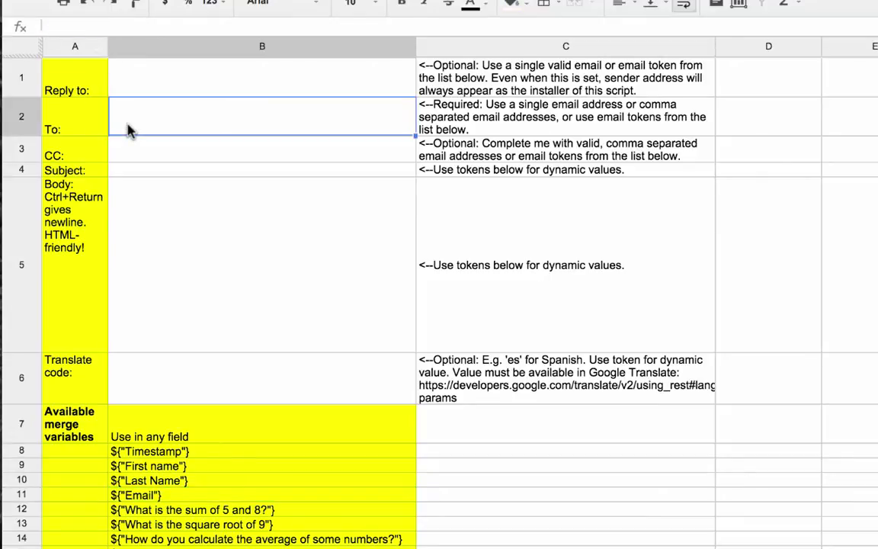
key("ctrl+v")
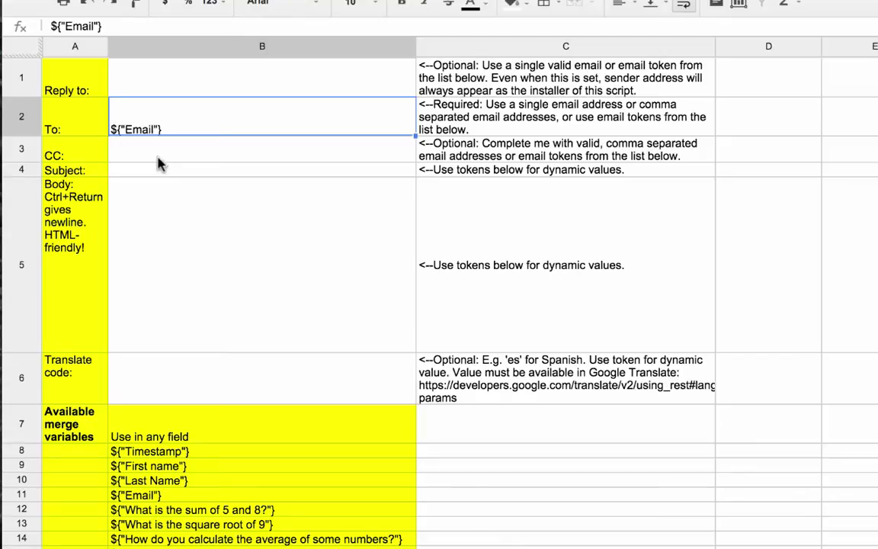
Set the template's Subject field to "Form 1 Results - Demo".
left_click(150, 153)
left_click(151, 170)
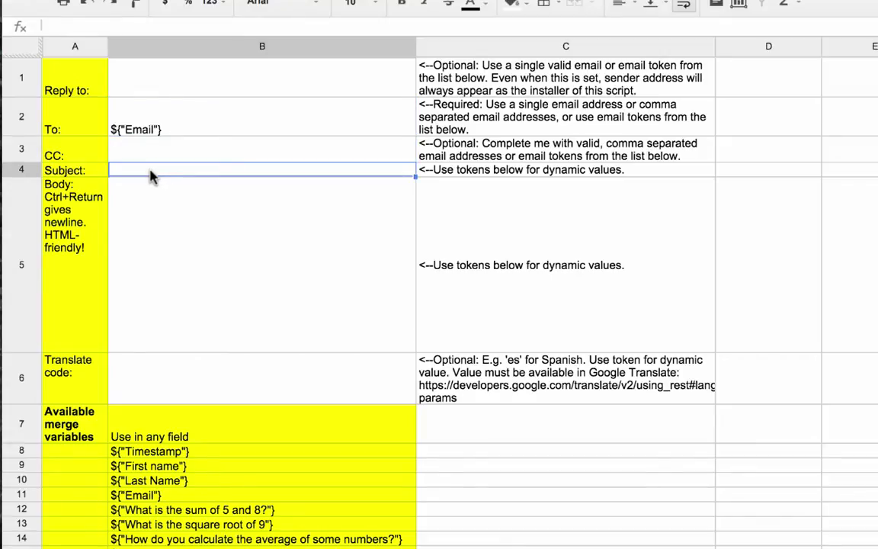
type("Form")
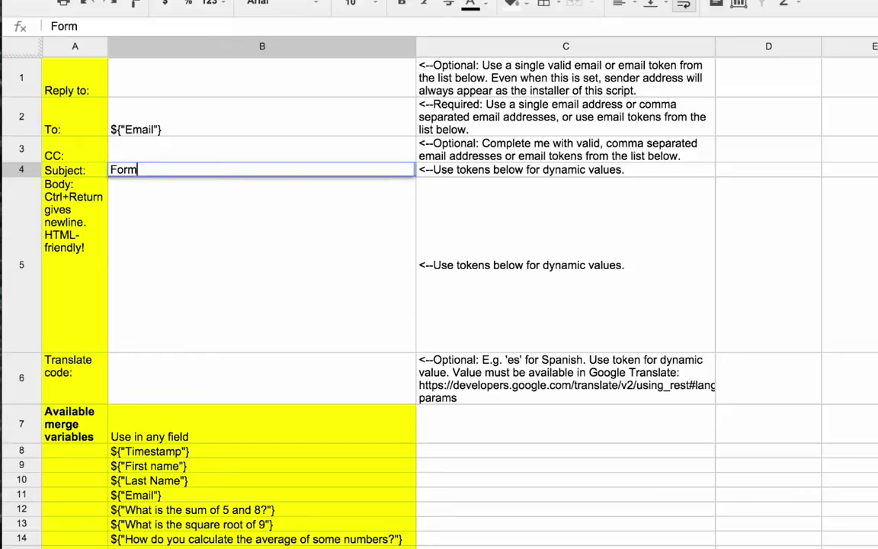
type(" 1 Results")
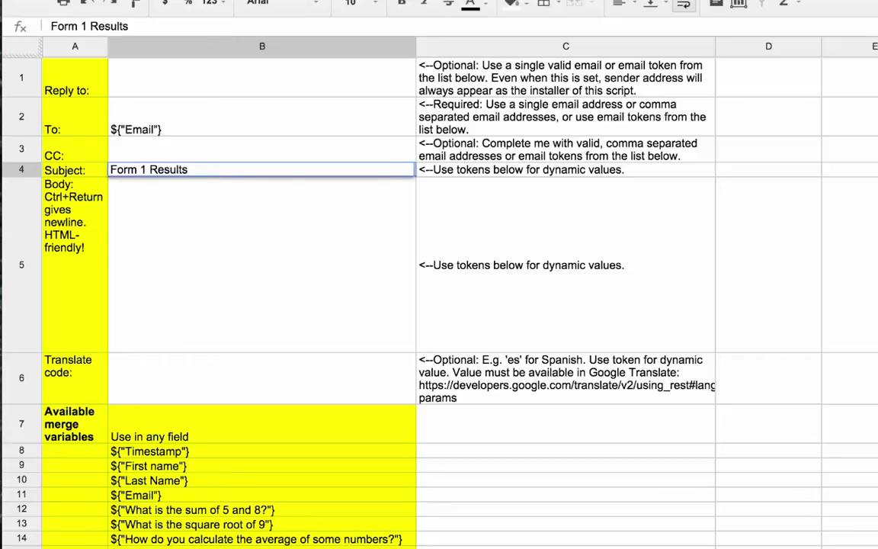
type(" - Demo")
Copy the ${"First name"} merge variable from the available list into the Body field.
left_click(154, 221)
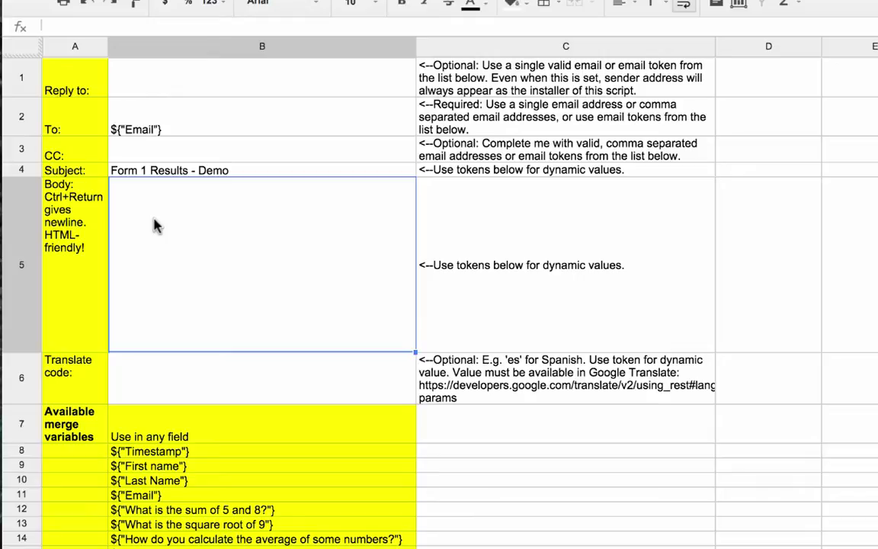
left_click(171, 466)
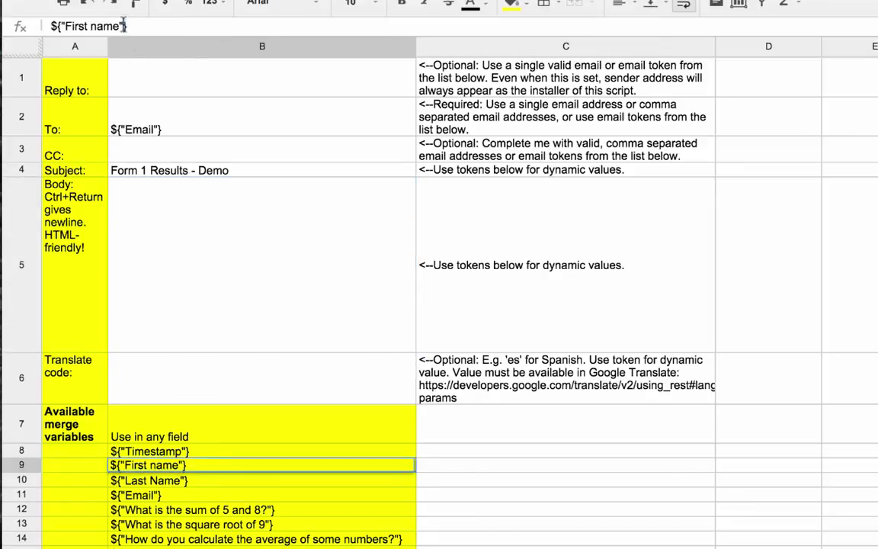
left_click_drag(124, 25, 36, 25)
key("ctrl+c")
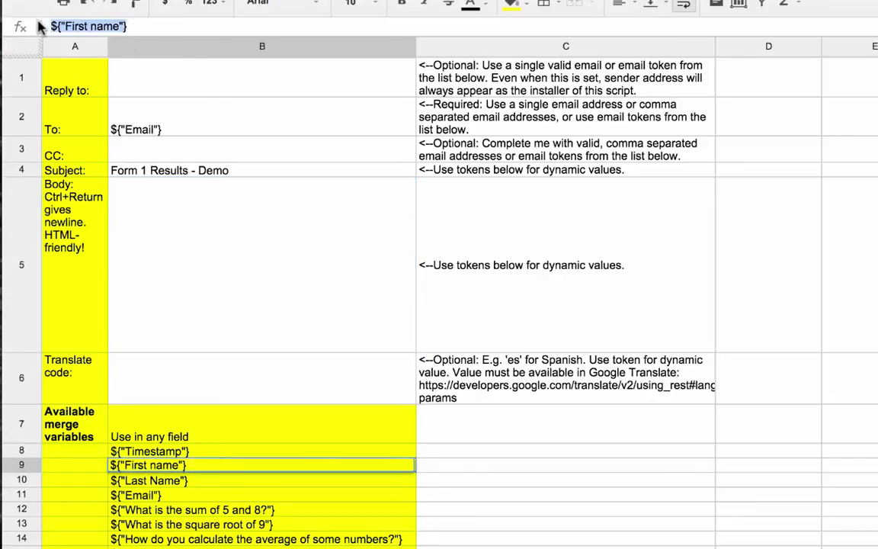
left_click(137, 225)
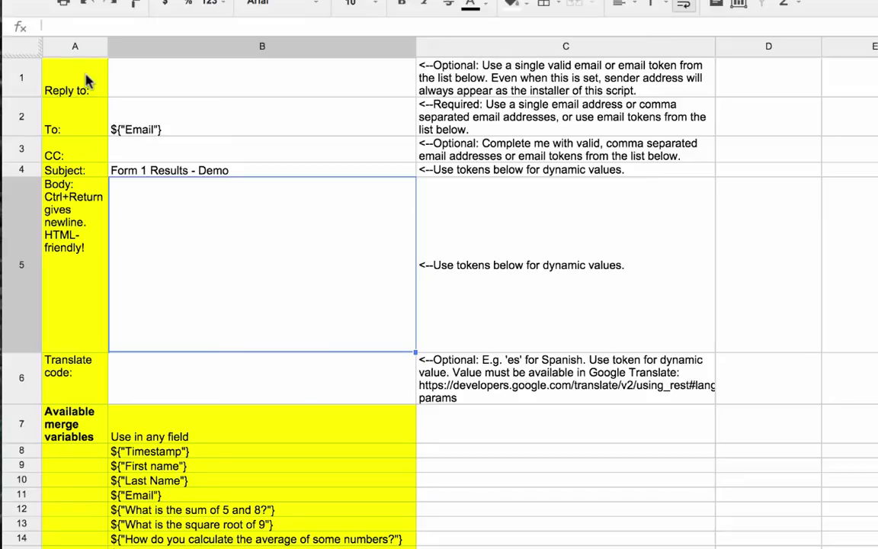
key("ctrl+v")
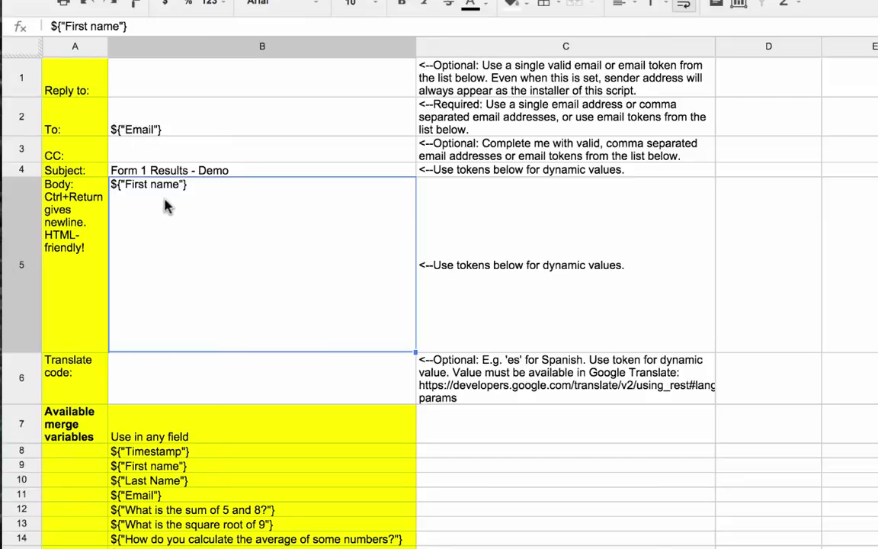
Add the ${"Feedback 2"} merge variable to the email body on a new line below ${"Feedback 1"}.
left_click(138, 26)
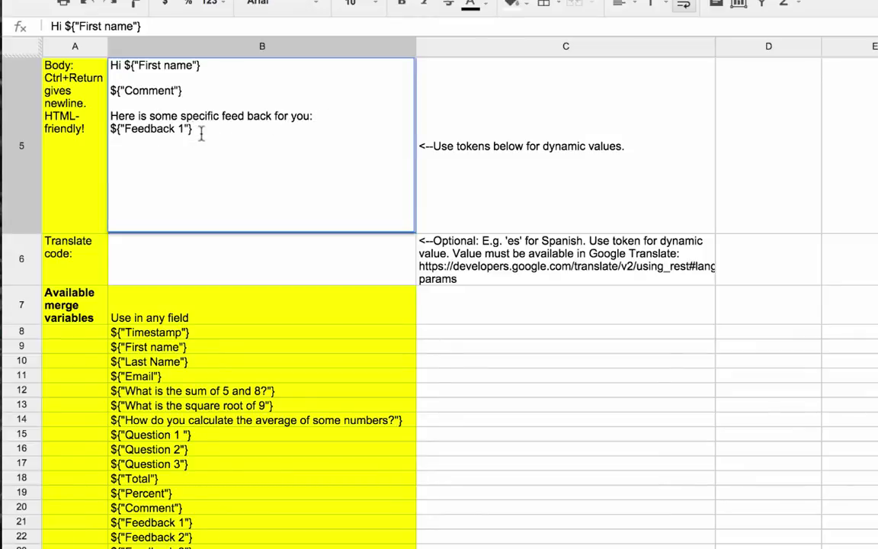
key("ctrl+Return")
left_click(161, 538)
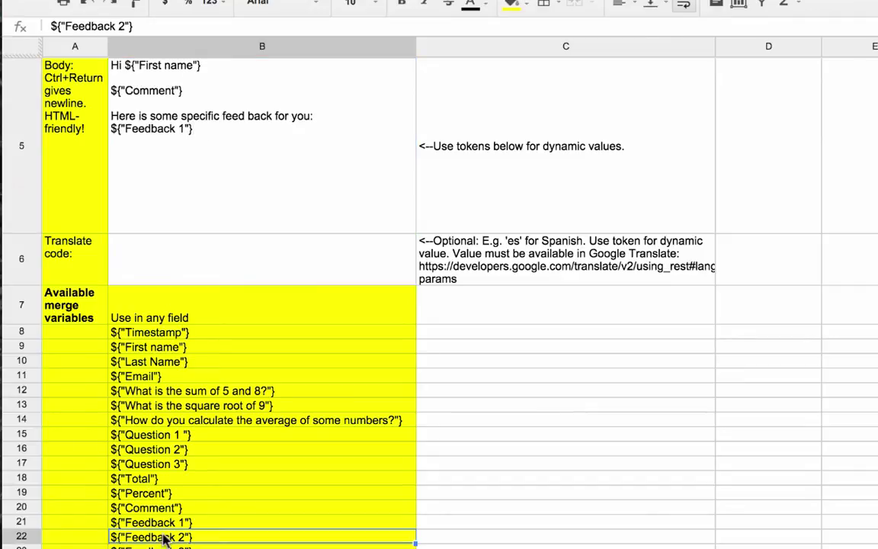
left_click_drag(133, 26, 33, 19)
key("ctrl+c")
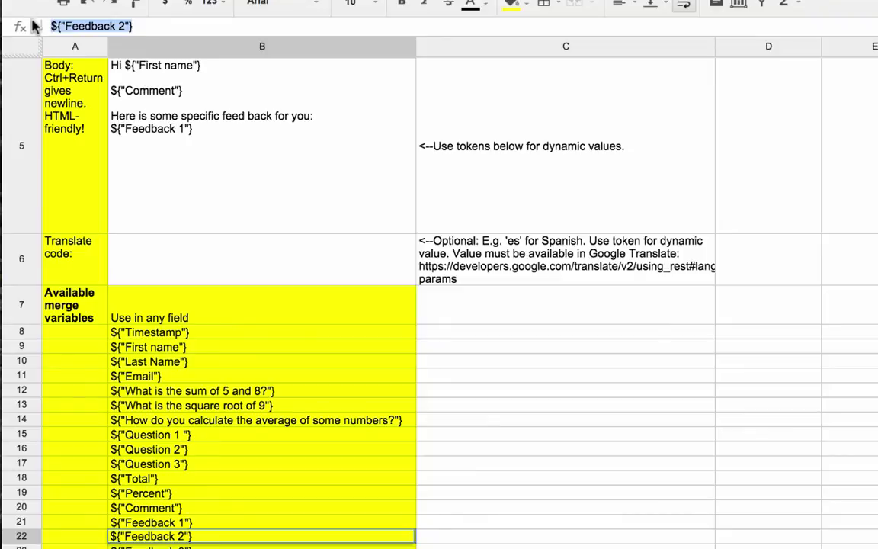
left_click(249, 130)
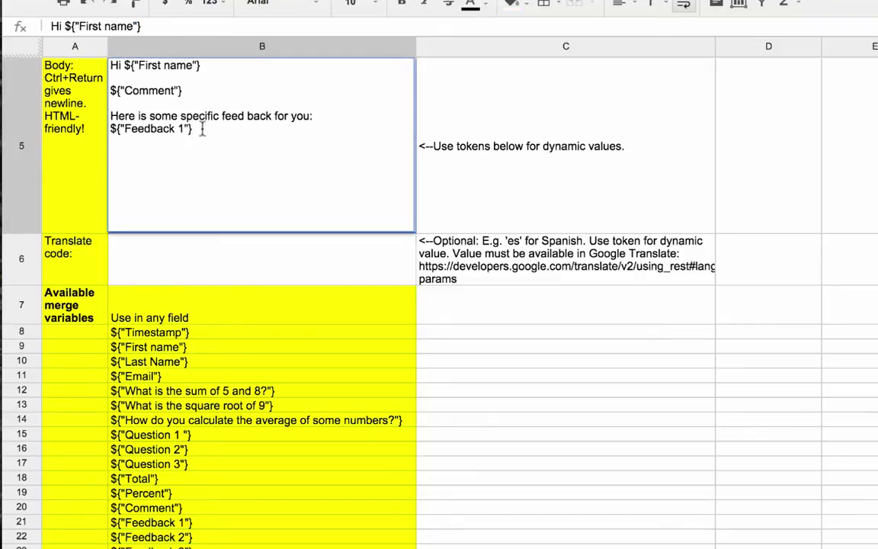
key("ctrl+Return")
key("ctrl+v")
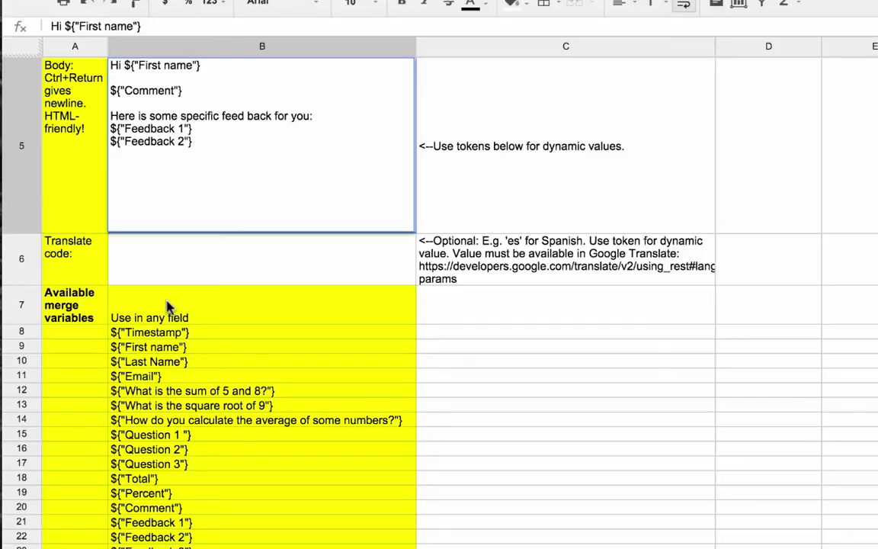
Copy the ${"Feedback 3"} merge variable onto a new line below ${"Feedback 2"} in the email body and commit the cell.
scroll(230, 491, "down", 5)
left_click(167, 326)
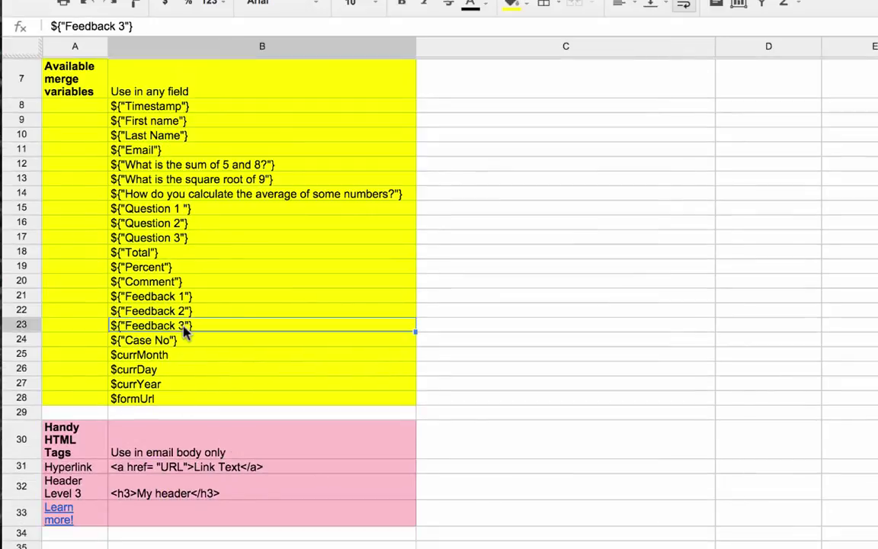
left_click_drag(138, 26, 45, 25)
key("ctrl+c")
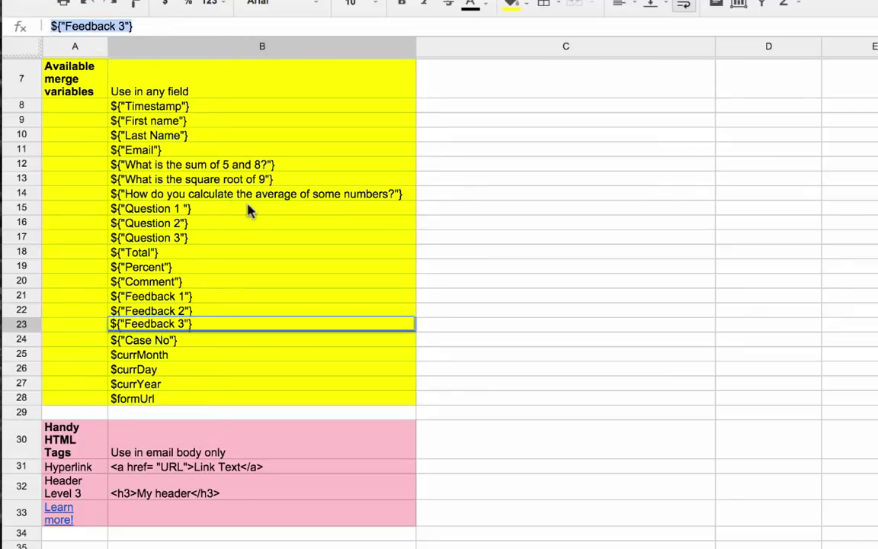
scroll(244, 210, "down", 3)
scroll(254, 212, "up", 5)
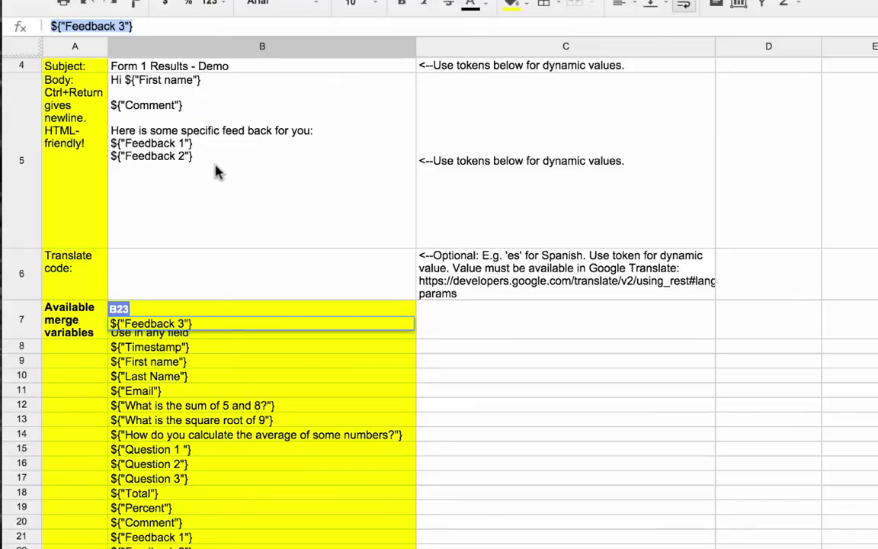
left_click(205, 161)
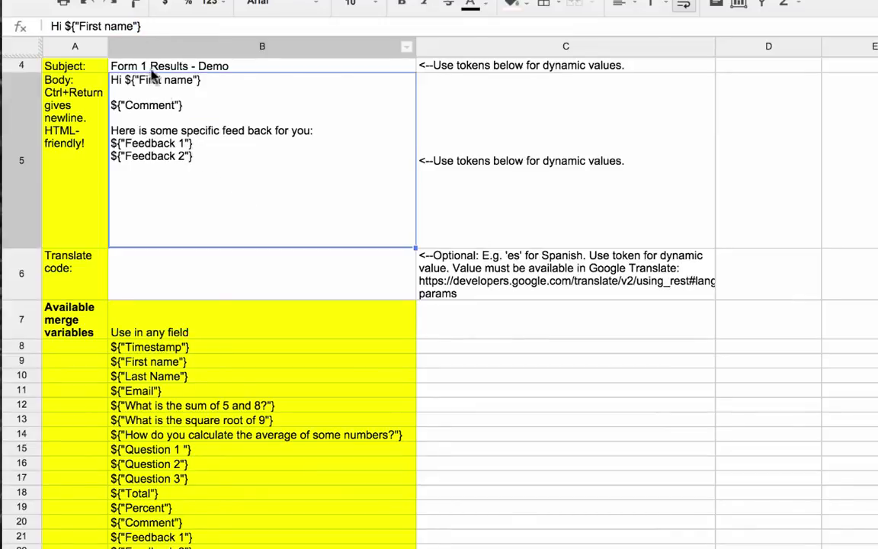
left_click(151, 26)
left_click(200, 156)
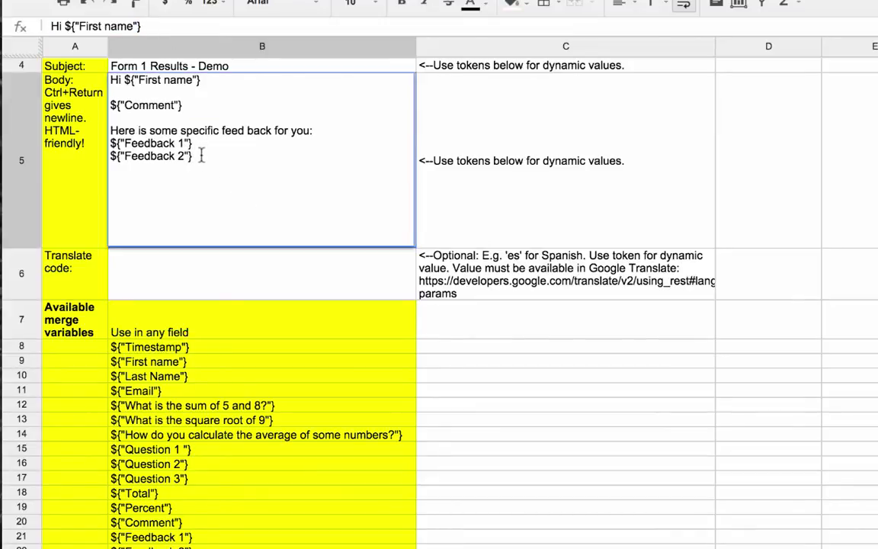
key("ctrl+Return")
key("ctrl+v")
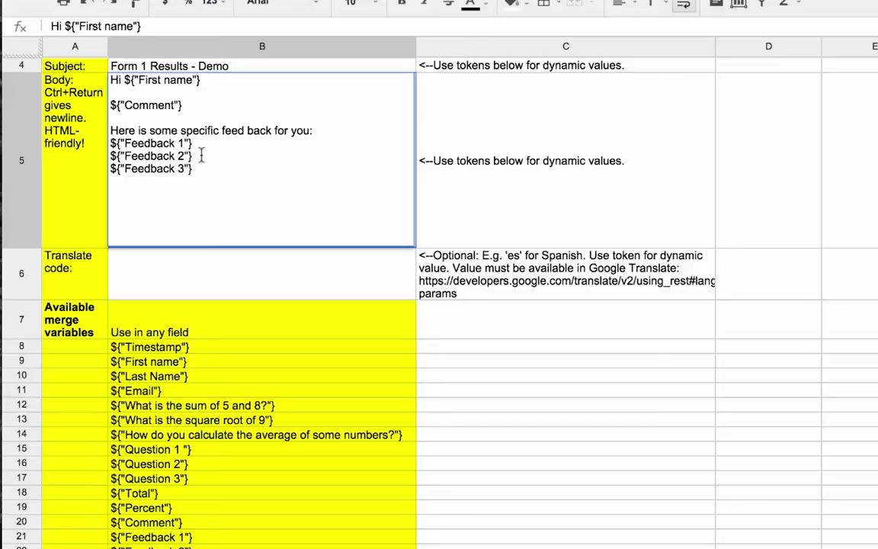
key("Return")
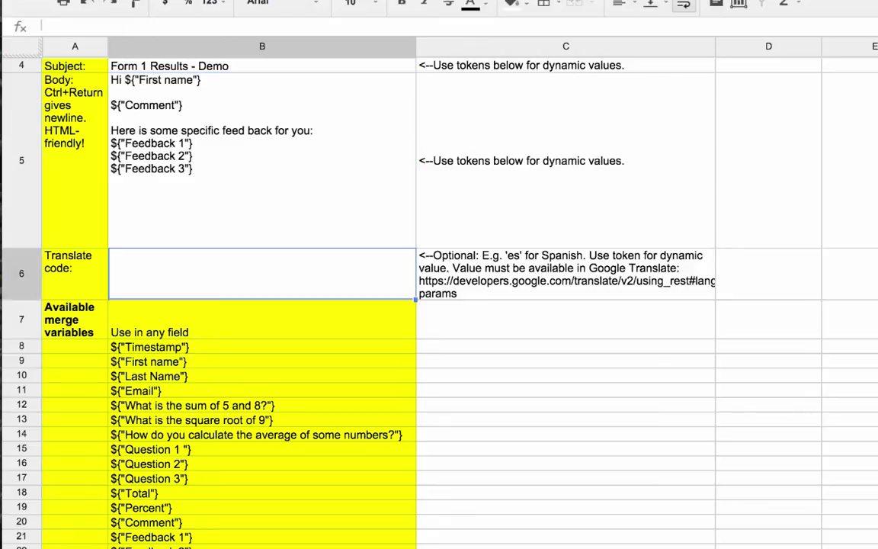
Add the sign-off "Cheers" to the email body, one blank line below ${"Feedback 3"}.
left_click(191, 142)
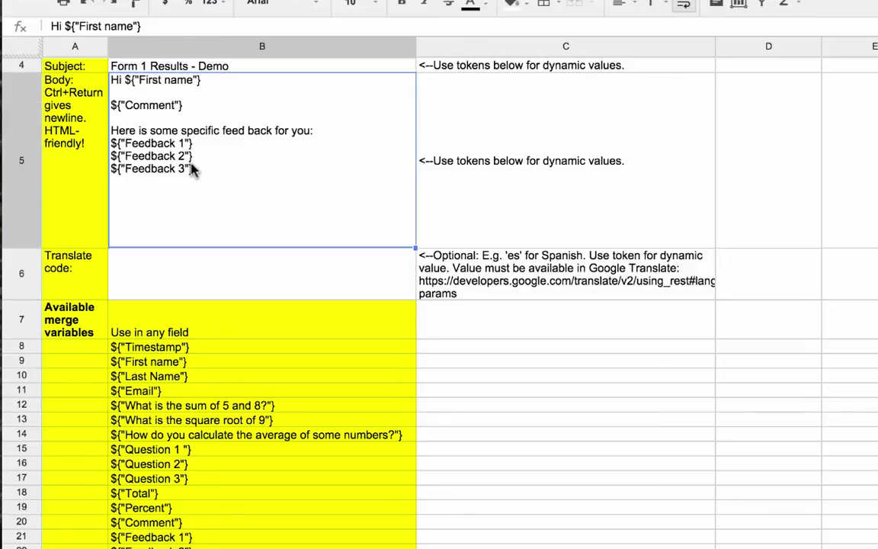
left_click(163, 26)
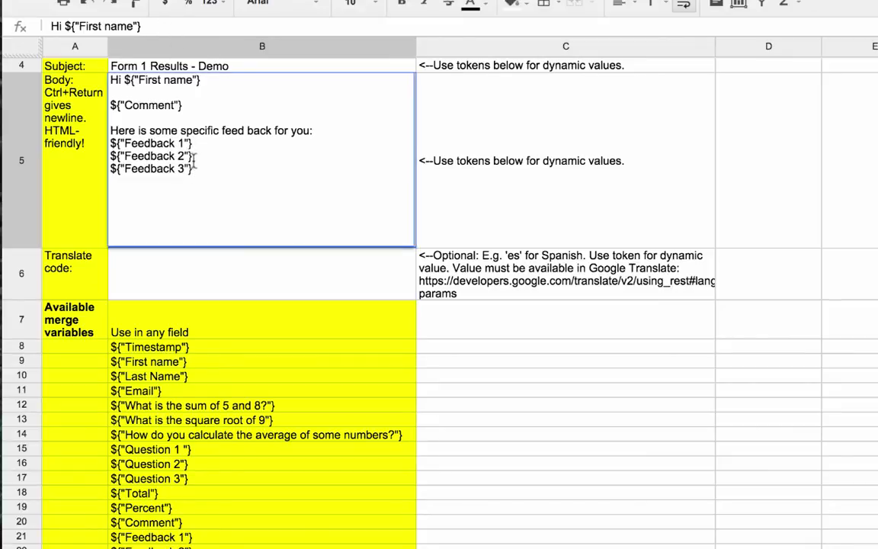
key("ctrl+Return")
key("ctrl+Return")
type("Chee")
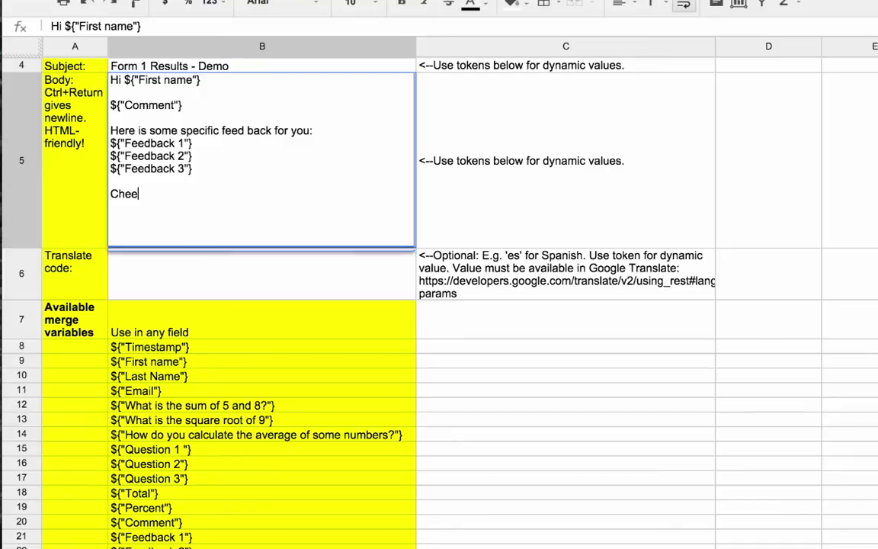
type("rs")
Insert the line "If you did not achieve the threshold please do the quiz again." above the sign-off and commit the email body.
left_click(127, 179)
key("ctrl+Return")
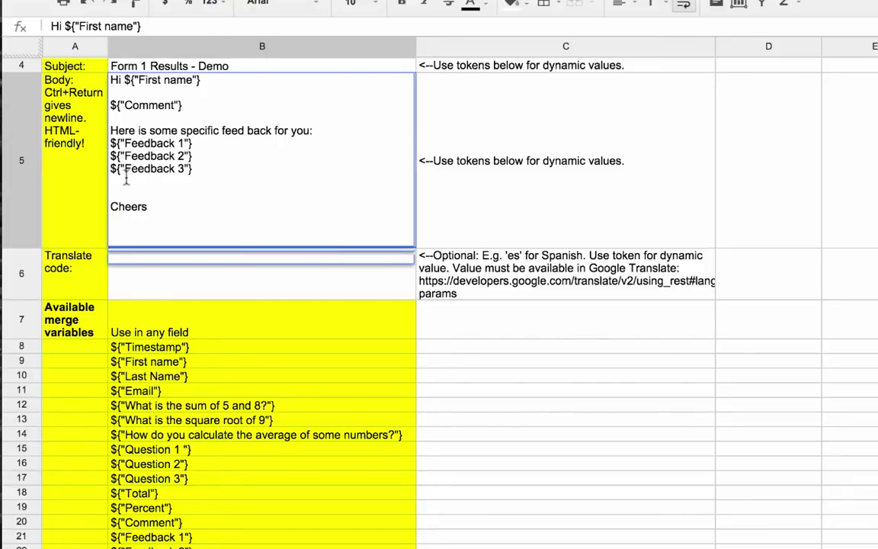
type("If you did not achieve")
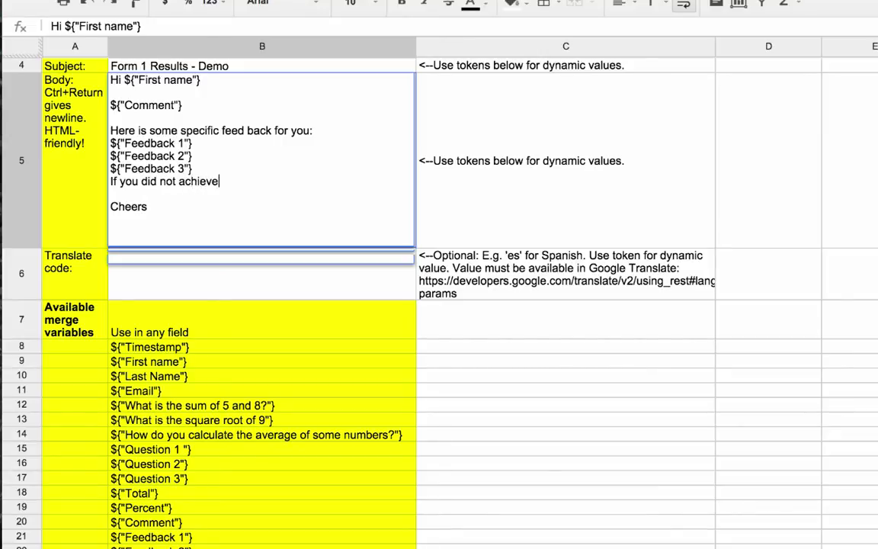
type(" the threshold pl")
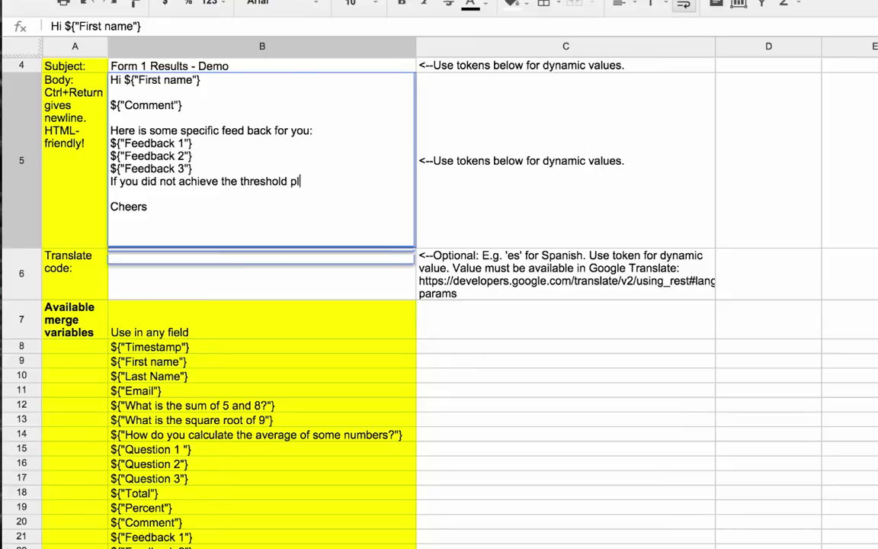
type("ease do the quiz")
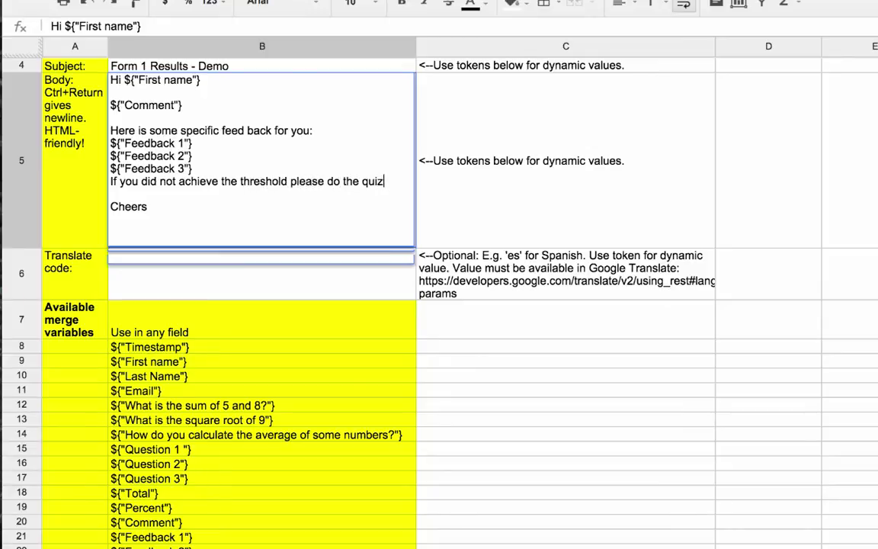
type(" again")
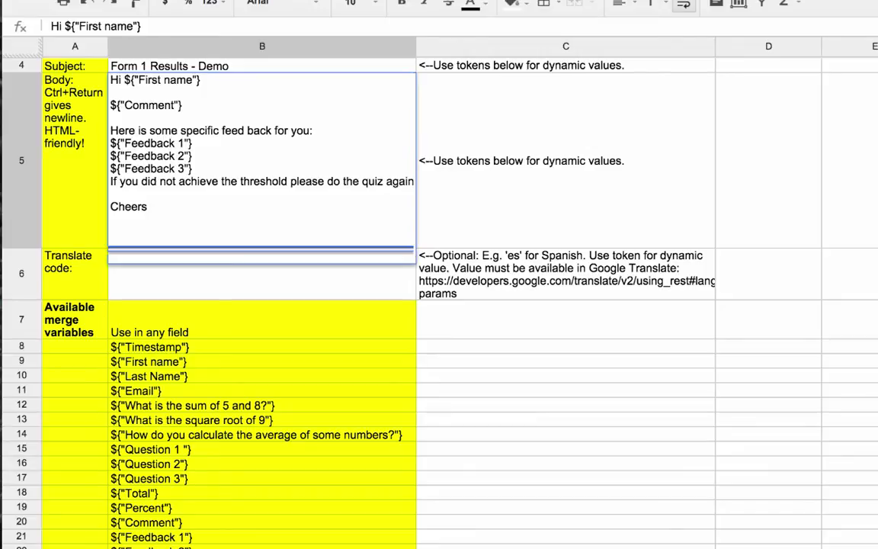
type(".")
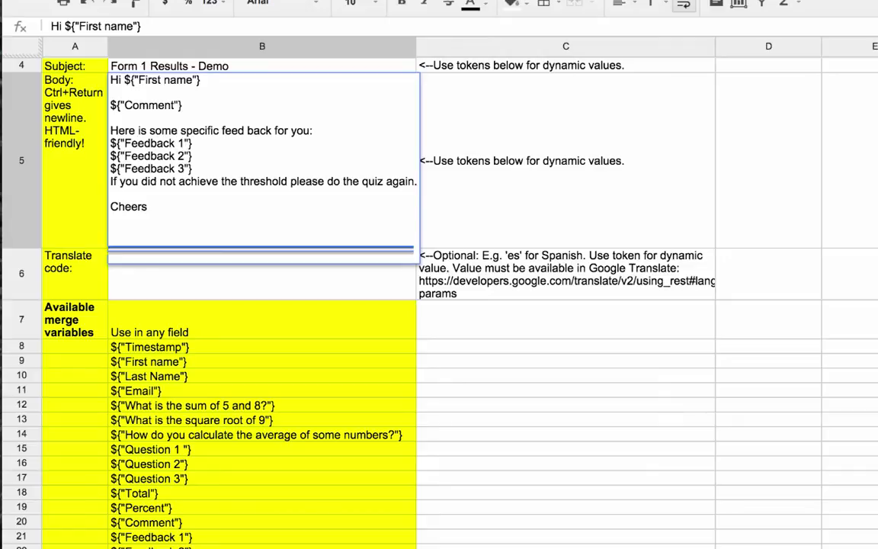
left_click(150, 269)
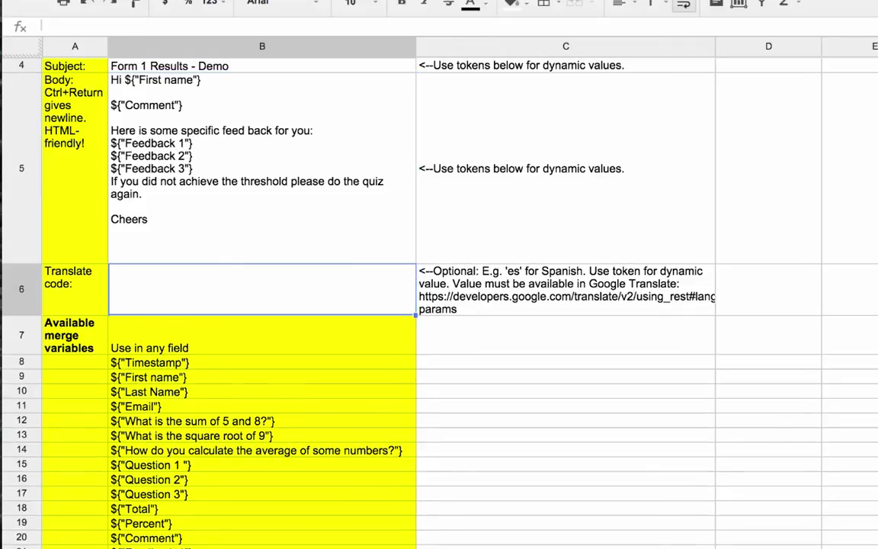
scroll(255, 147, "down", 5)
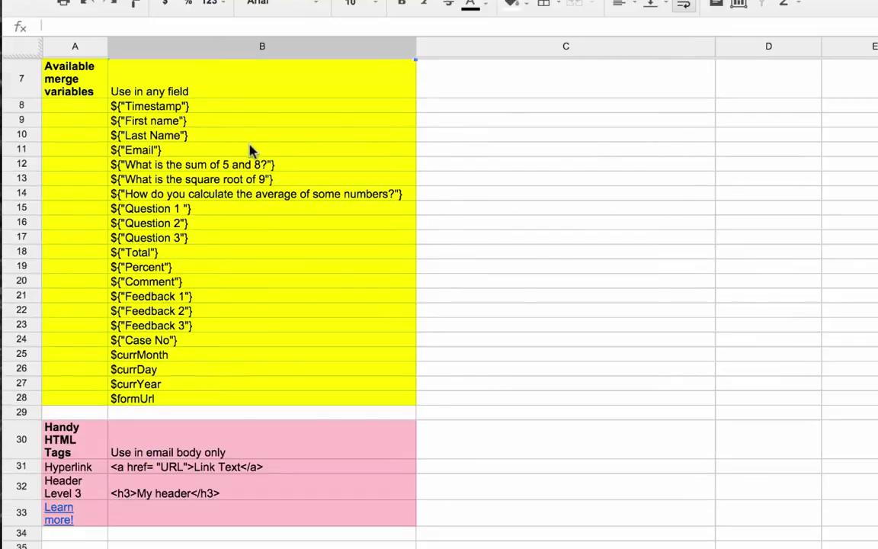
scroll(252, 148, "up", 5)
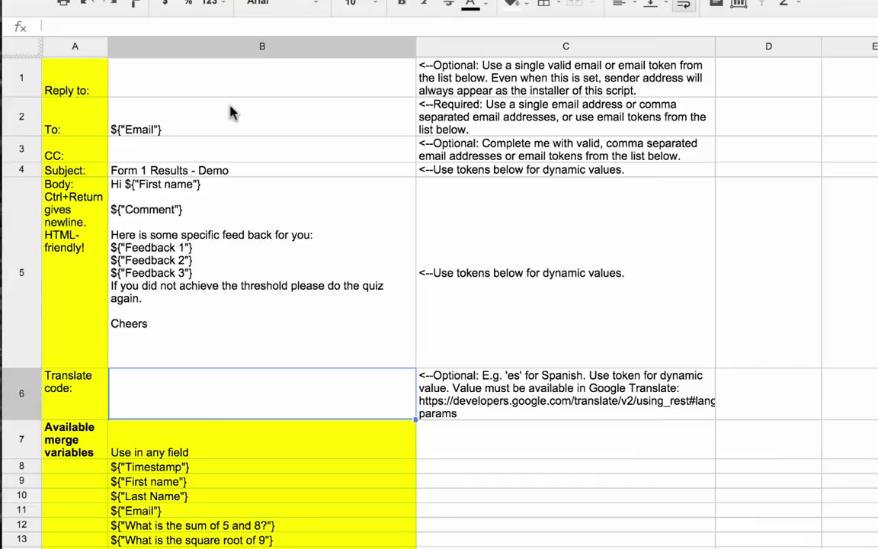
left_click(128, 155)
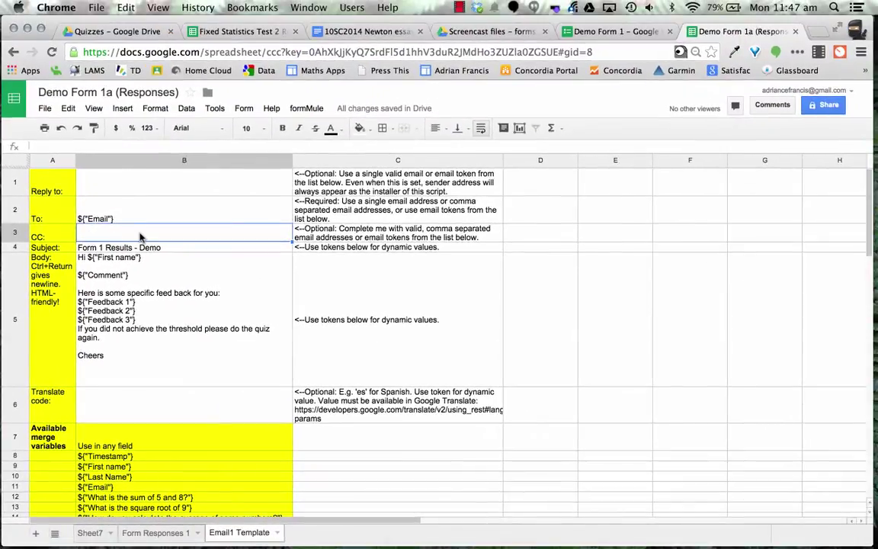
Switch to the Form Responses 1 sheet and examine the Case No and Email1 Template Status columns.
left_click(155, 533)
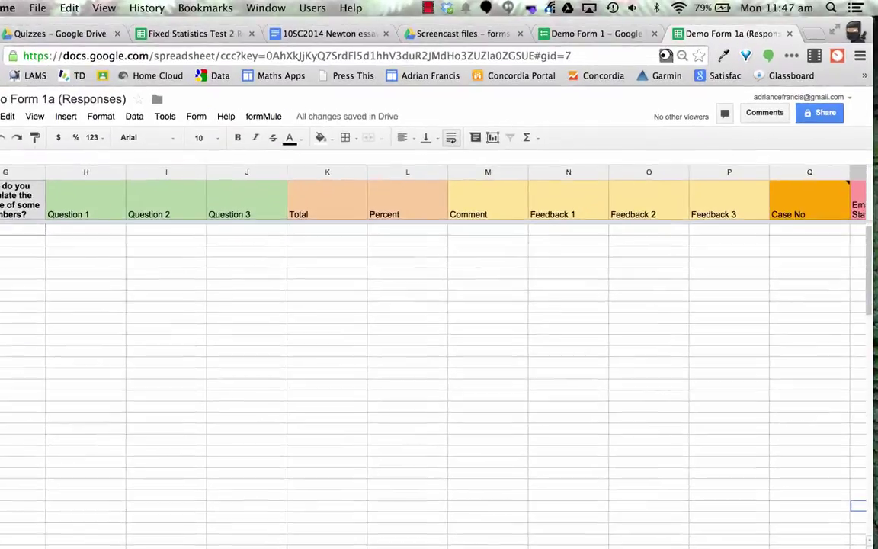
scroll(533, 320, "right", 4)
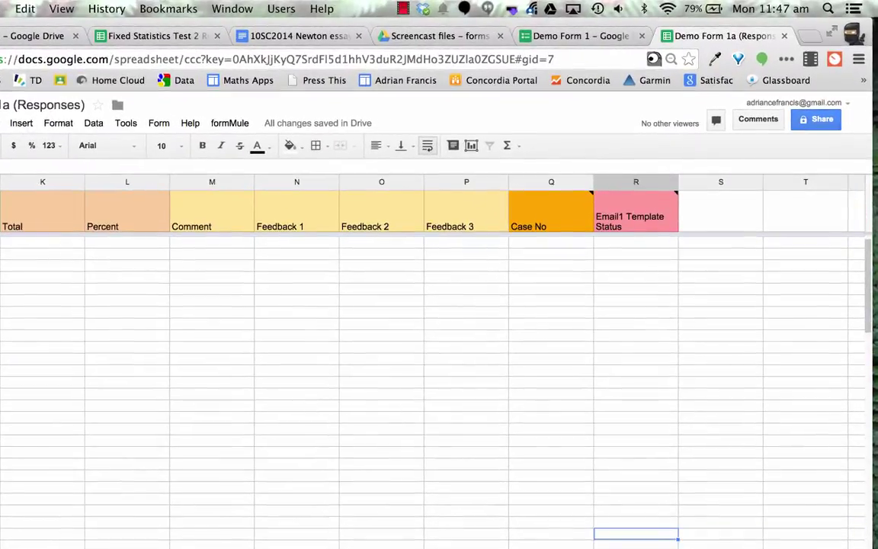
Open formMule's copy-down formulas settings for form submission and include columns H to K, Question 1 to Total.
mouse_move(635, 203)
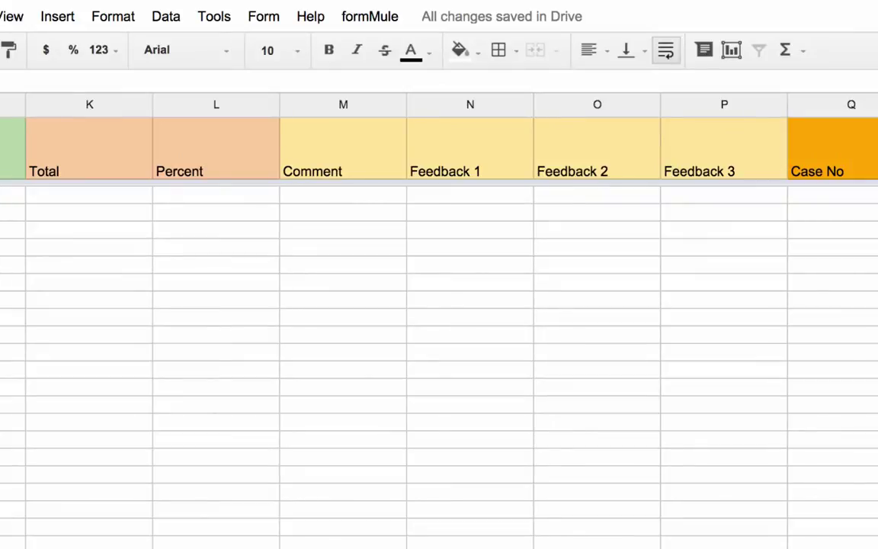
scroll(439, 305, "left", 10)
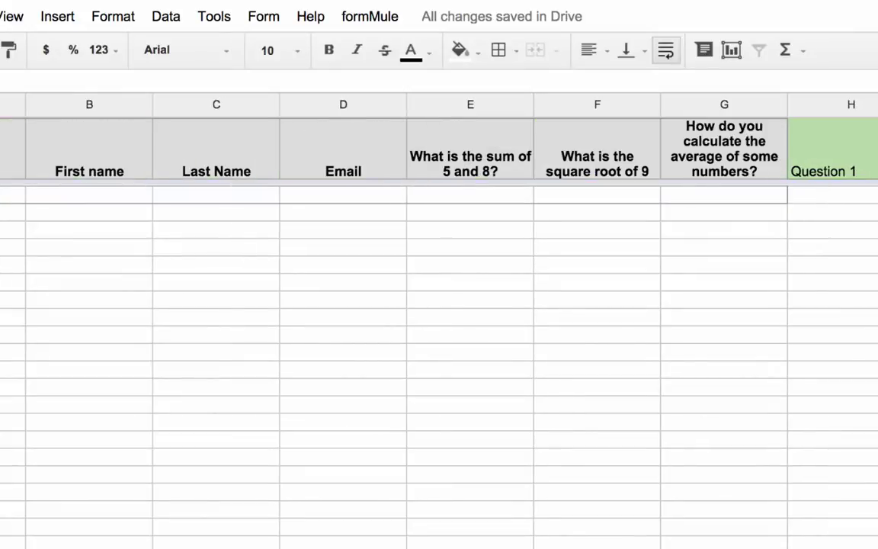
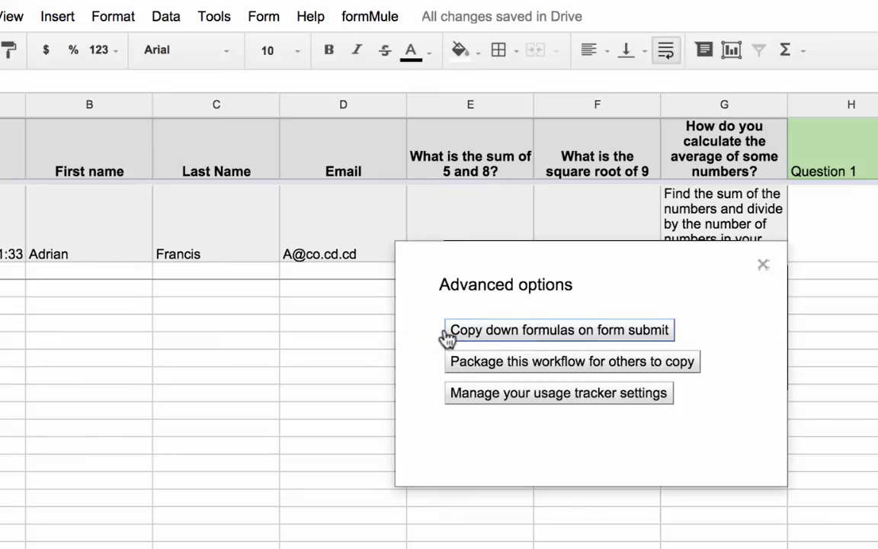
left_click(510, 338)
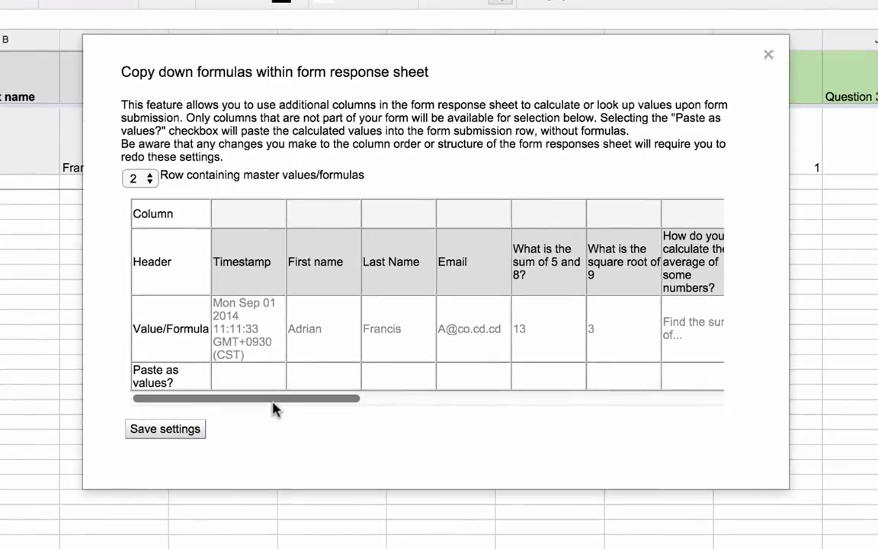
left_click_drag(273, 404, 486, 441)
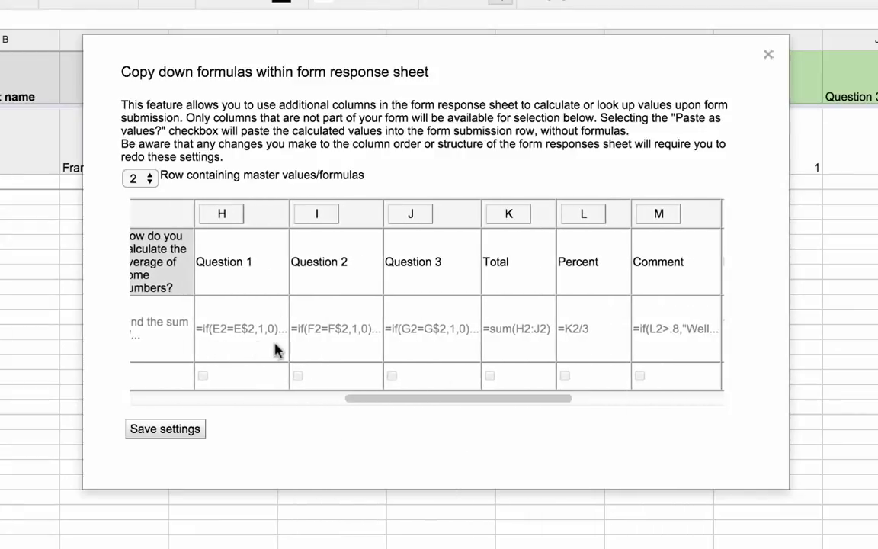
left_click_drag(390, 404, 384, 402)
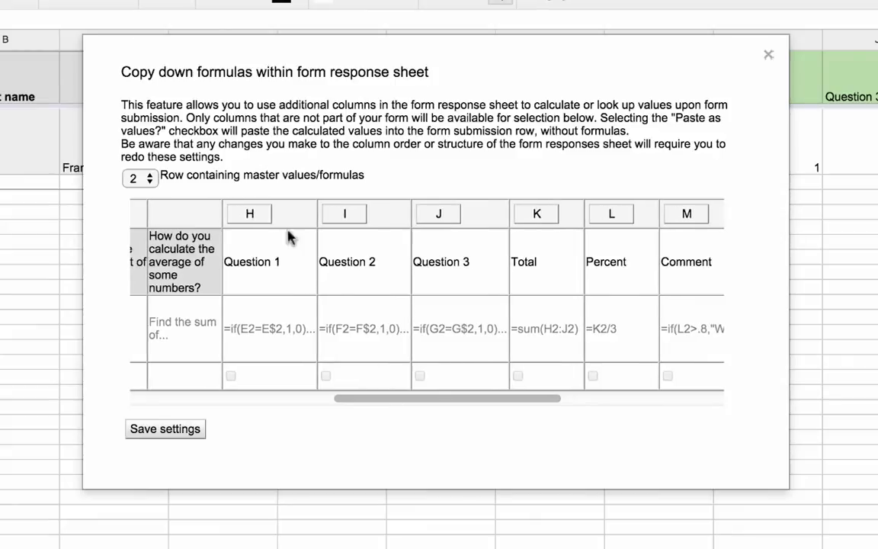
left_click(251, 217)
left_click(347, 216)
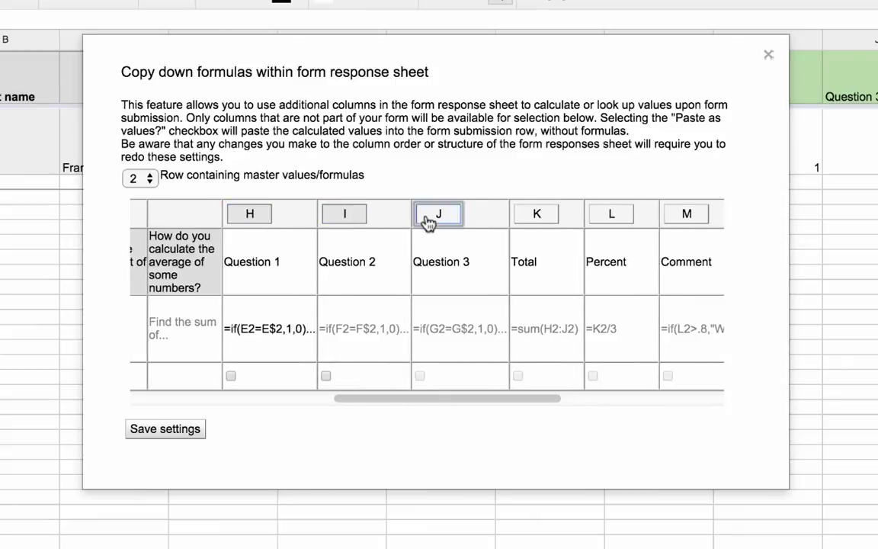
left_click(525, 217)
Include columns L to P, Percent, Comment and Feedback 1 to 3, in the formula copy-down.
left_click_drag(504, 398, 594, 421)
left_click(384, 218)
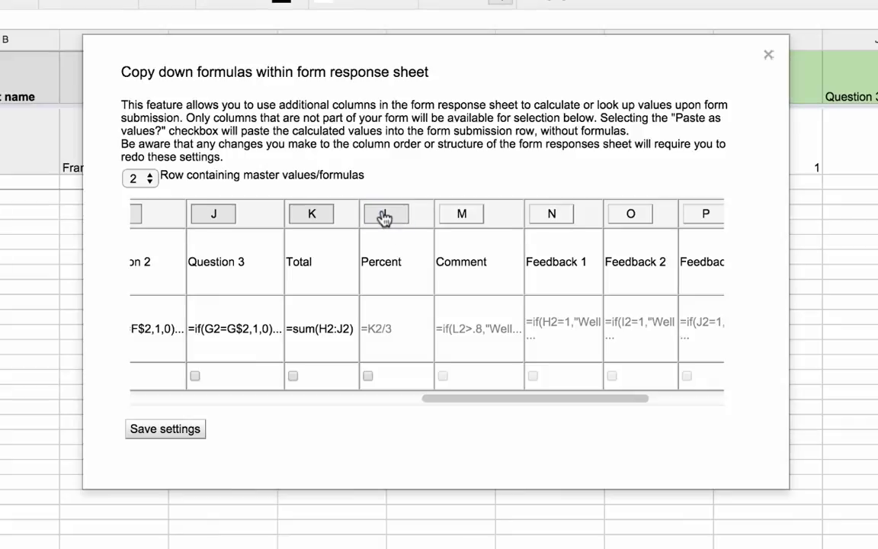
left_click(462, 217)
left_click_drag(480, 399, 561, 414)
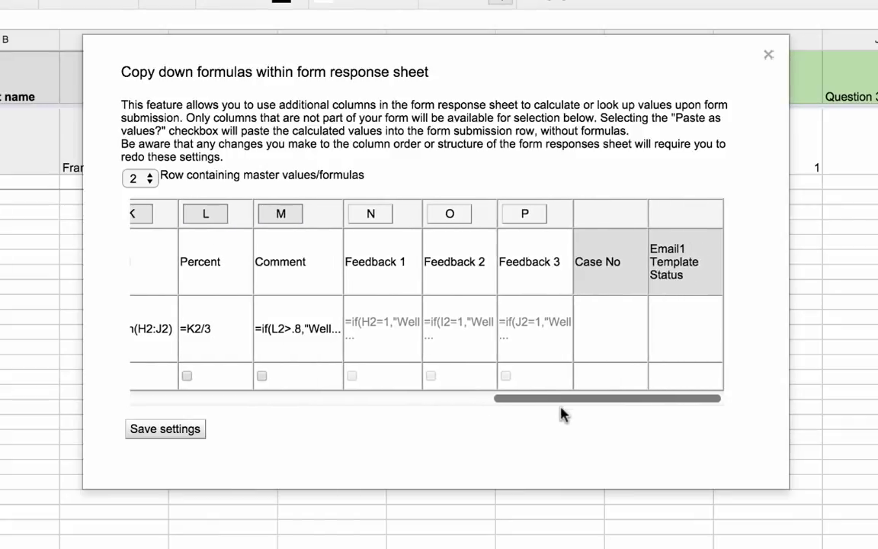
left_click(385, 217)
left_click(450, 217)
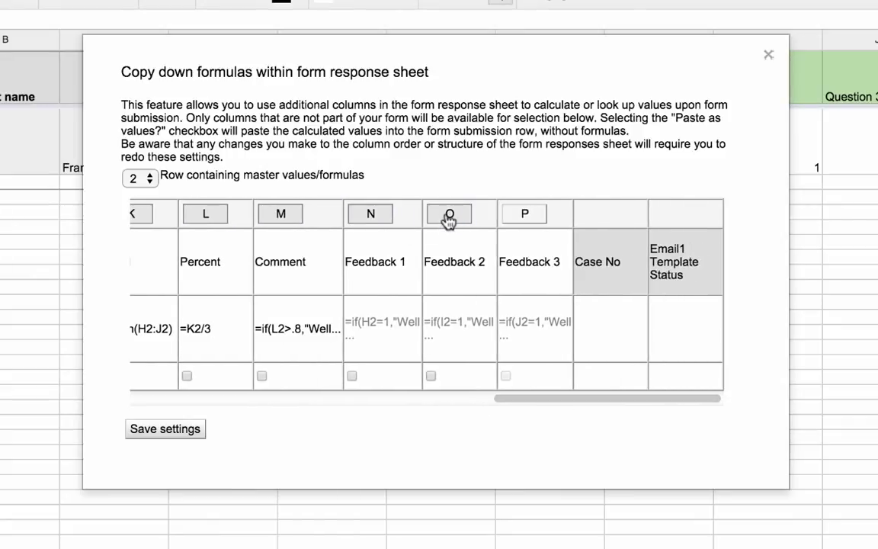
left_click(525, 216)
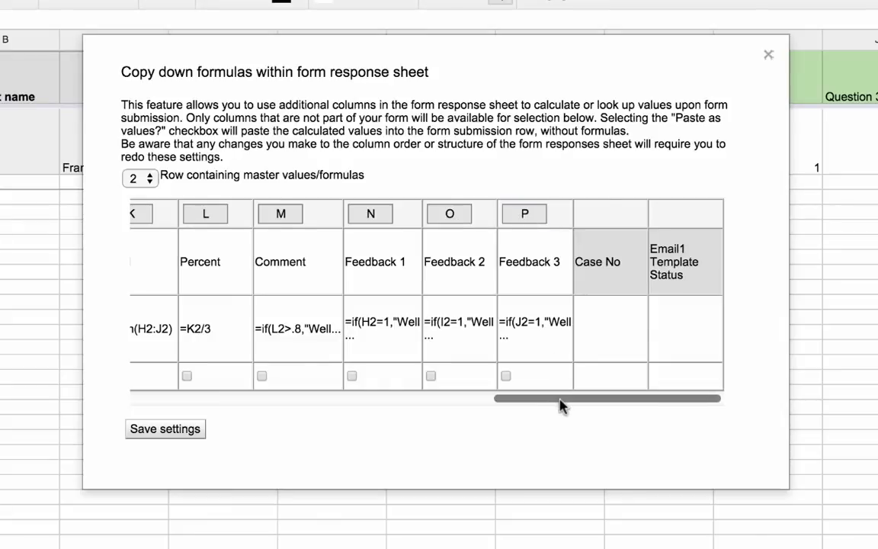
Enable pasting as values for the Feedback 3, Feedback 2, Feedback 1 and Comment columns.
left_click_drag(559, 405, 500, 398)
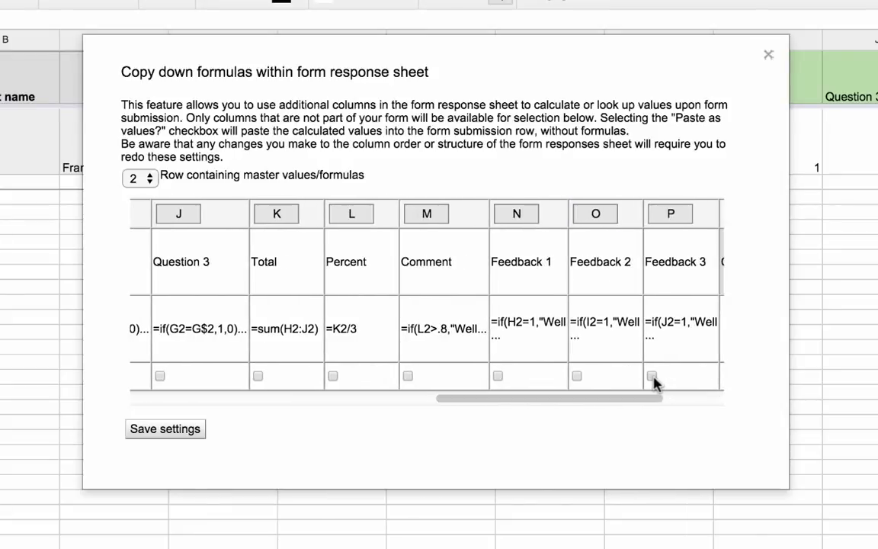
left_click(652, 377)
left_click(496, 376)
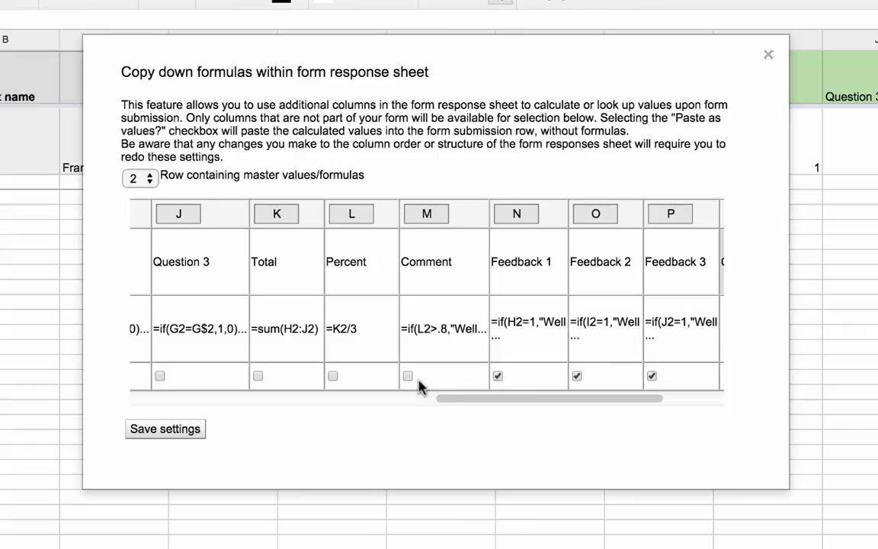
left_click(408, 377)
Enable pasting as values for Percent, Total and Questions 1 to 3, and save the copy-down settings.
left_click_drag(470, 398, 380, 397)
left_click(520, 376)
left_click(446, 376)
left_click(521, 377)
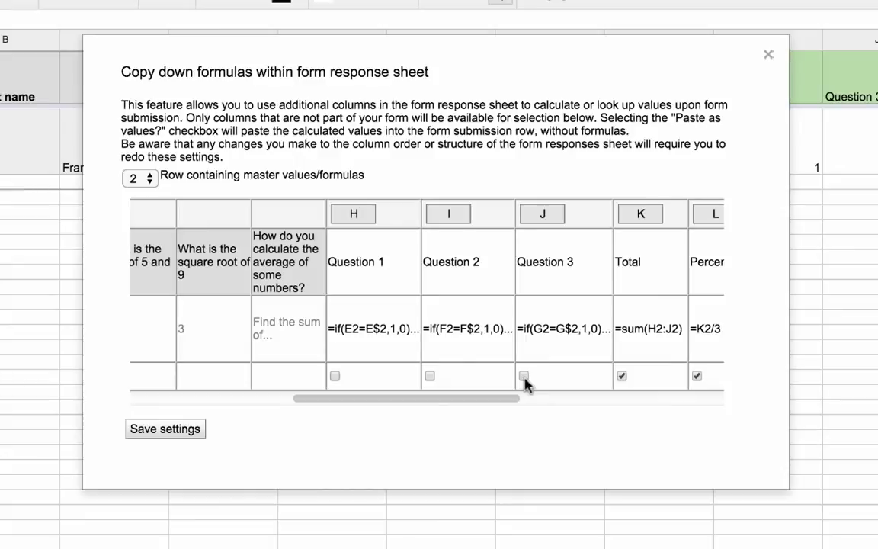
left_click(429, 376)
left_click(335, 376)
left_click_drag(335, 389, 154, 400)
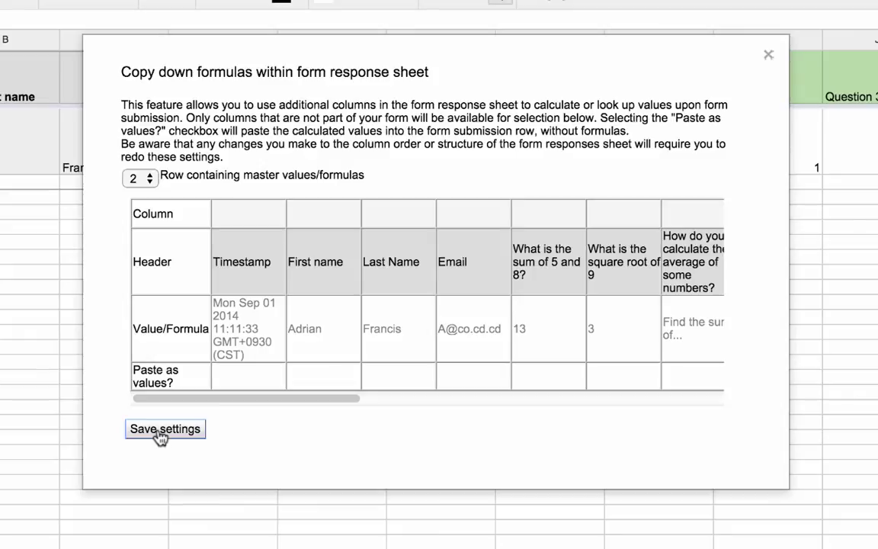
left_click(161, 430)
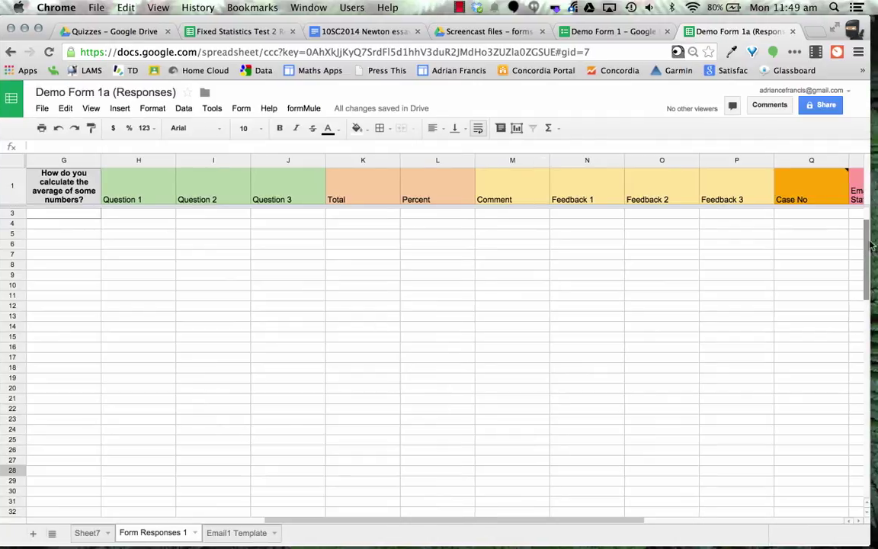
Switch from the responses sheet to the Demo Form 1 editor and open the live form.
scroll(782, 252, "up", 1)
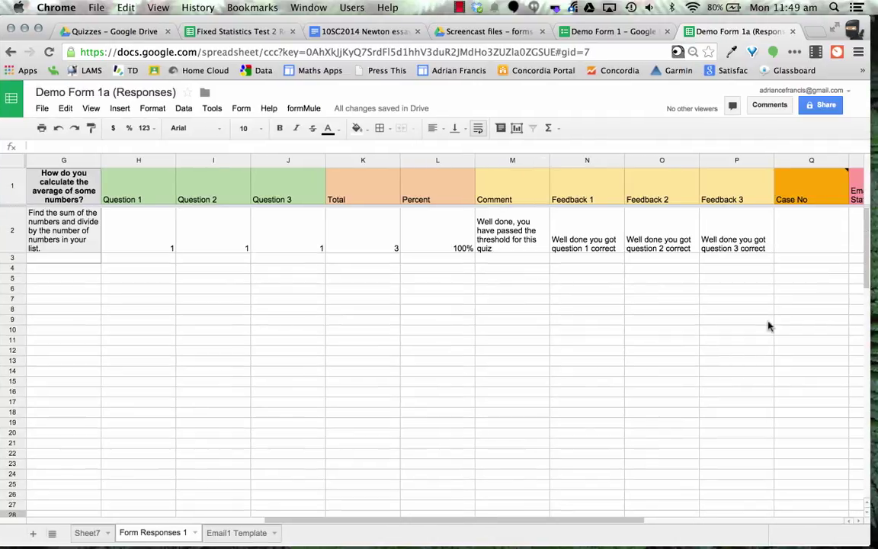
left_click(523, 515)
left_click_drag(523, 522, 227, 478)
left_click(224, 474)
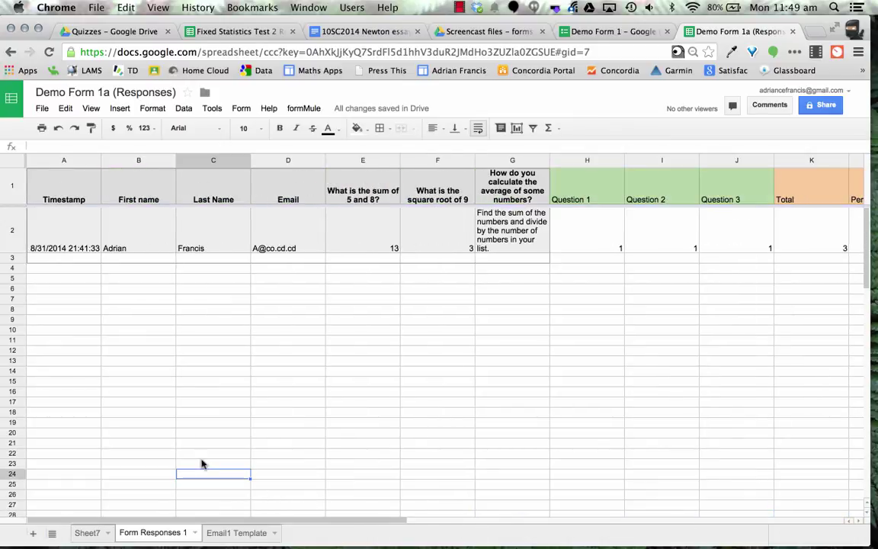
left_click_drag(737, 18, 741, 19)
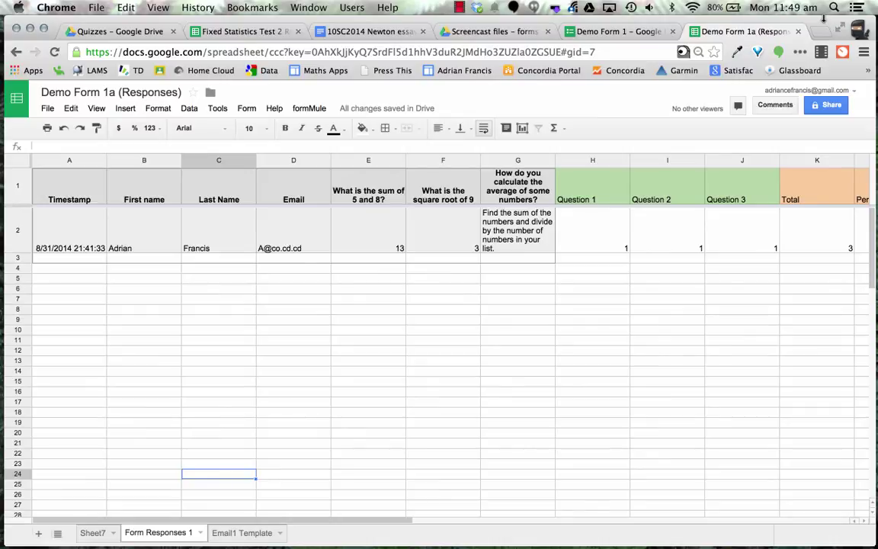
left_click(615, 32)
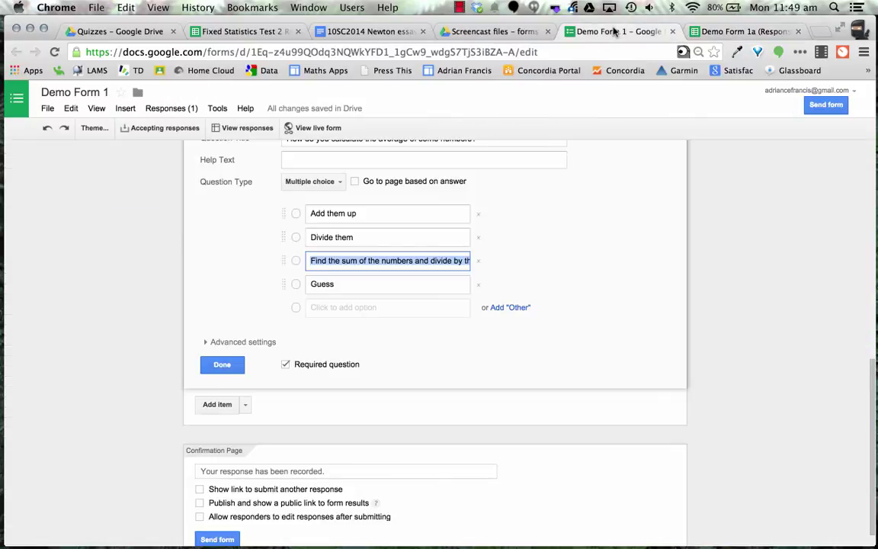
left_click(305, 128)
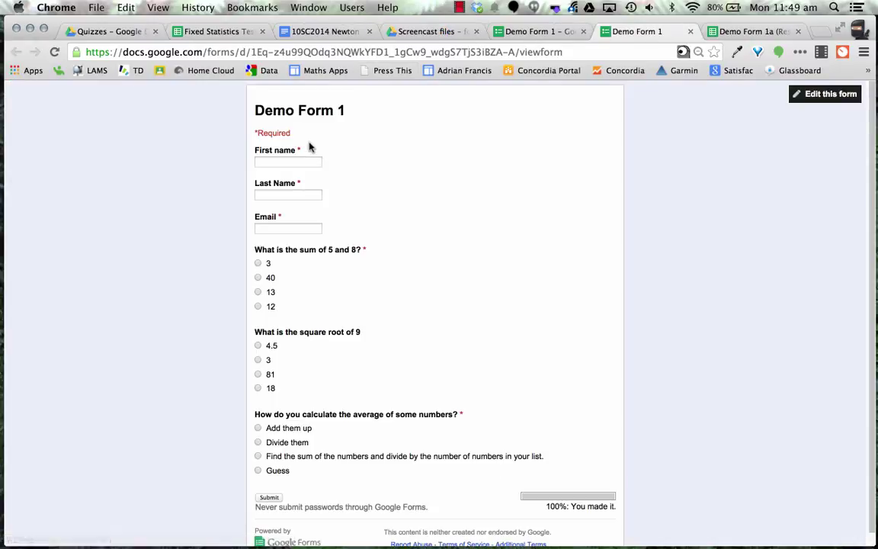
Fill in the form's First name and Last Name with "Test" and enter the respondent's email address.
left_click(274, 163)
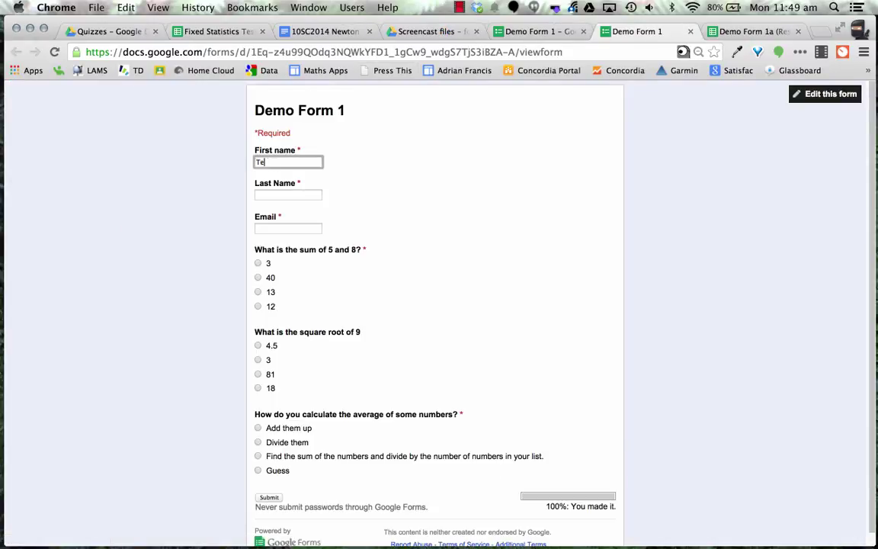
key("Tab")
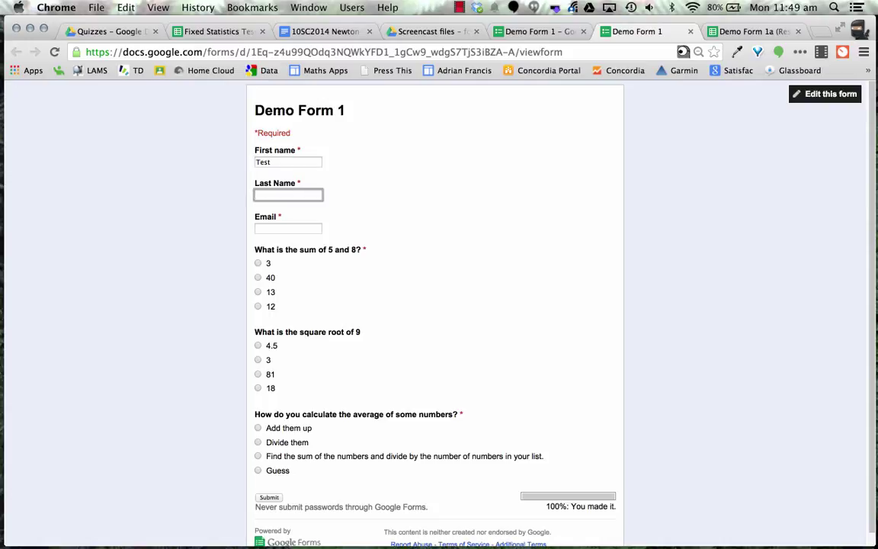
key("Tab")
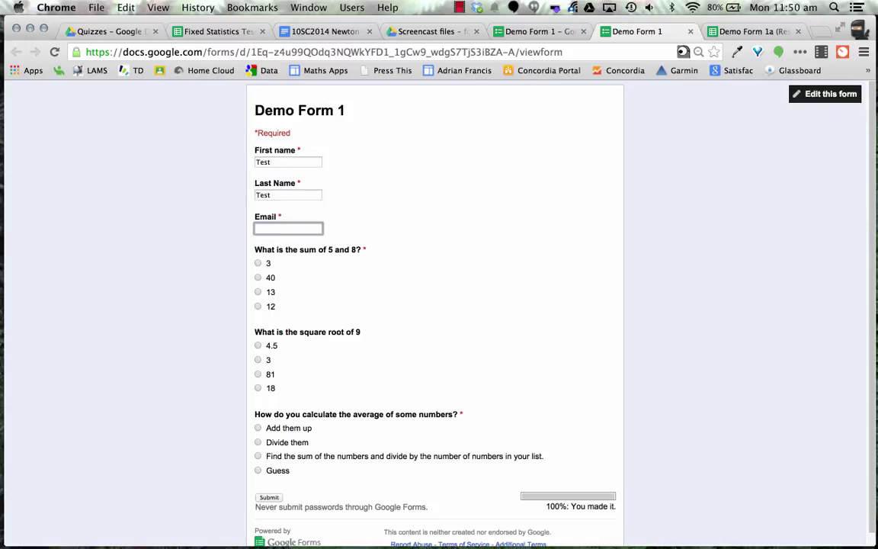
type("a")
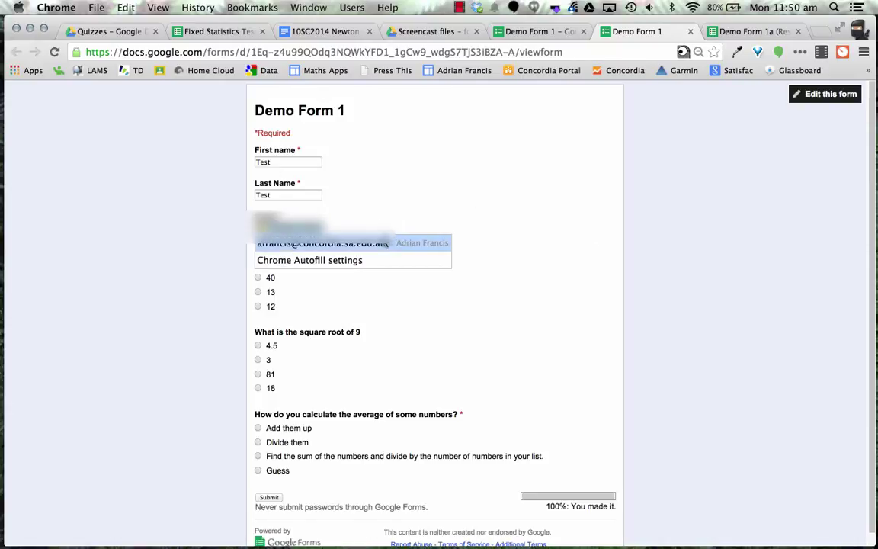
left_click(351, 243)
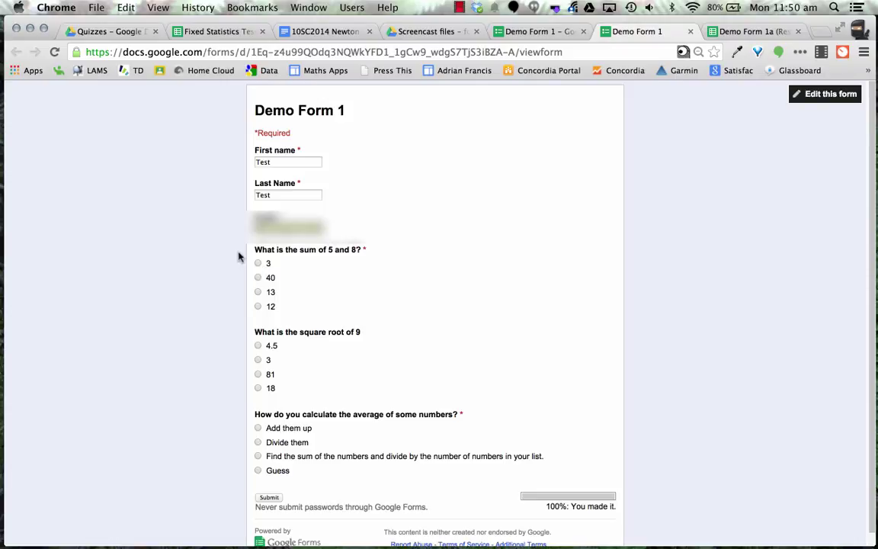
Answer the quiz with 40 for the sum, 3 for the square root and "Divide them" for the average, and submit it.
left_click(258, 279)
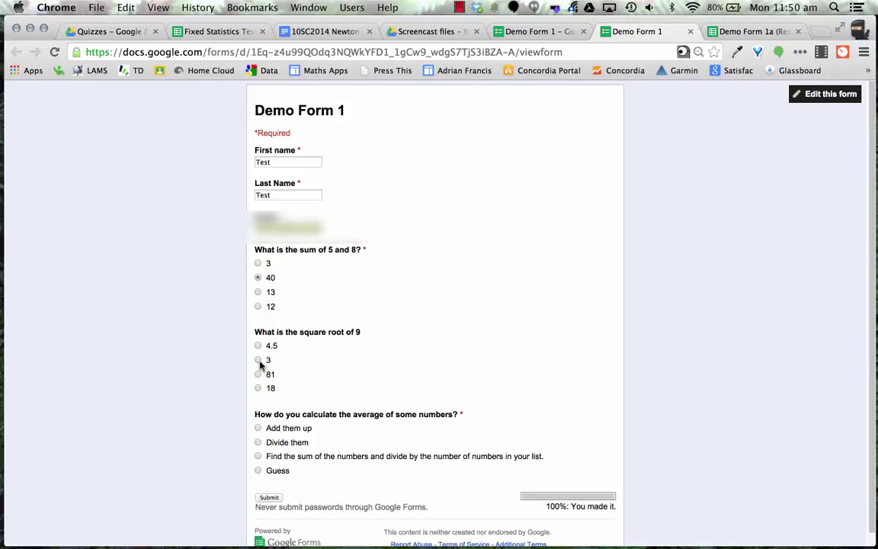
left_click(258, 360)
left_click(259, 444)
left_click(269, 498)
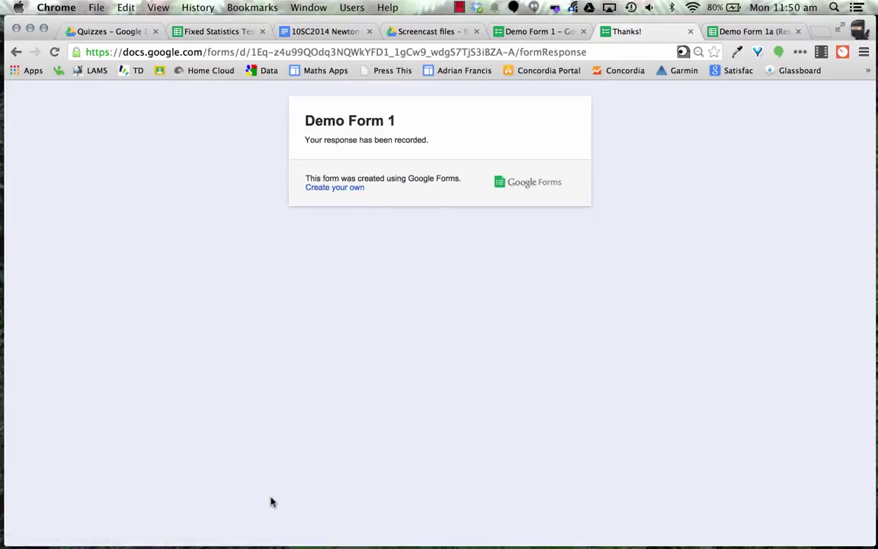
Return to the responses sheet and examine the new row's scores, feedback, Email1 Template Status and Formula Copy Down Status.
left_click(751, 33)
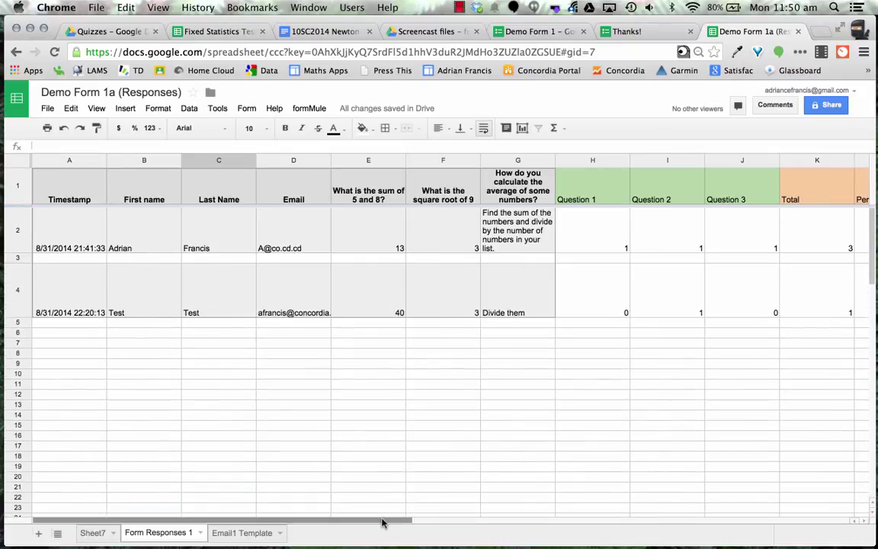
left_click_drag(381, 523, 676, 544)
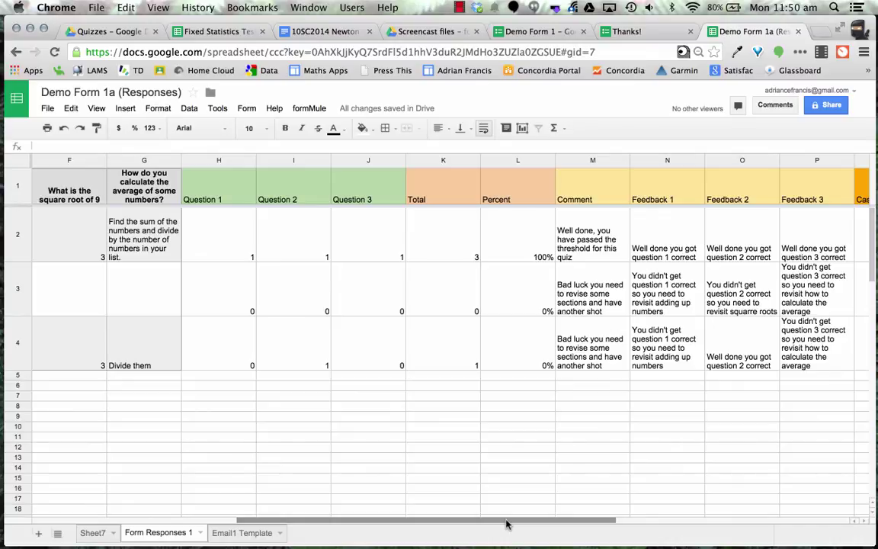
left_click_drag(506, 523, 652, 541)
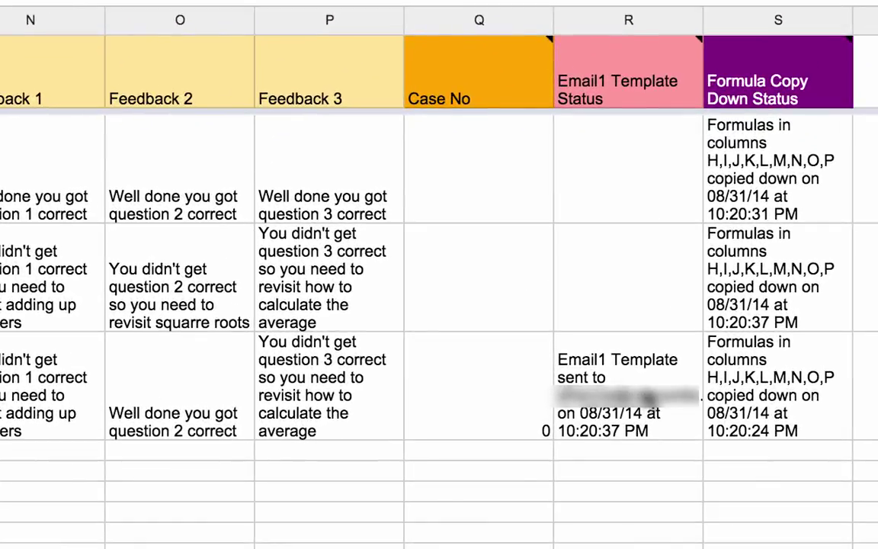
mouse_move(696, 59)
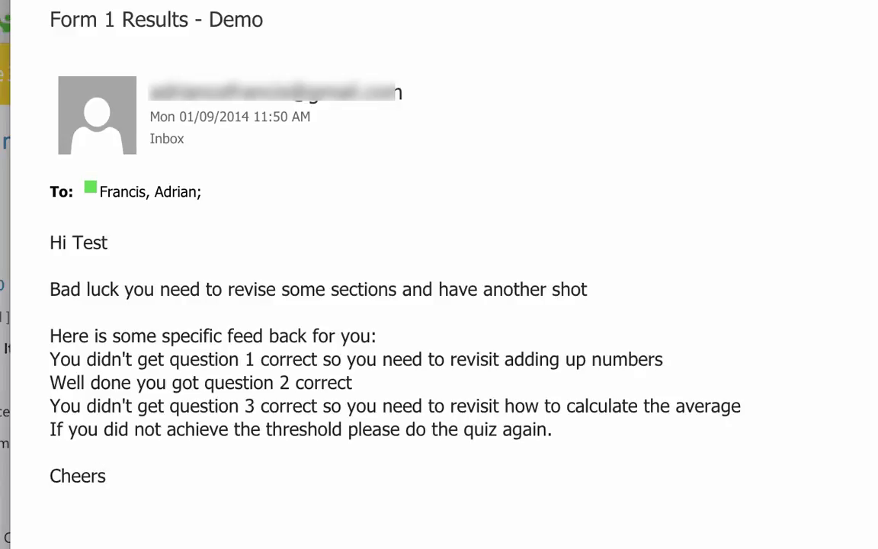
left_click(854, 2)
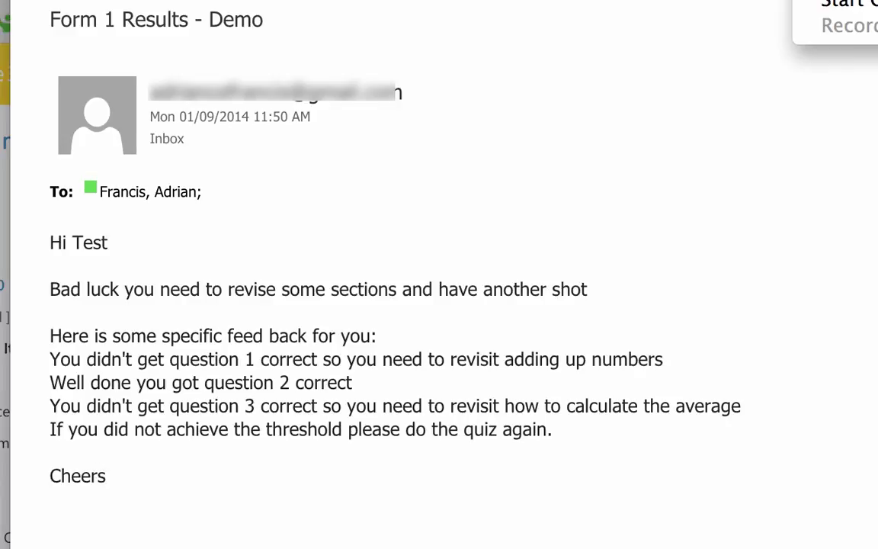
left_click(846, 4)
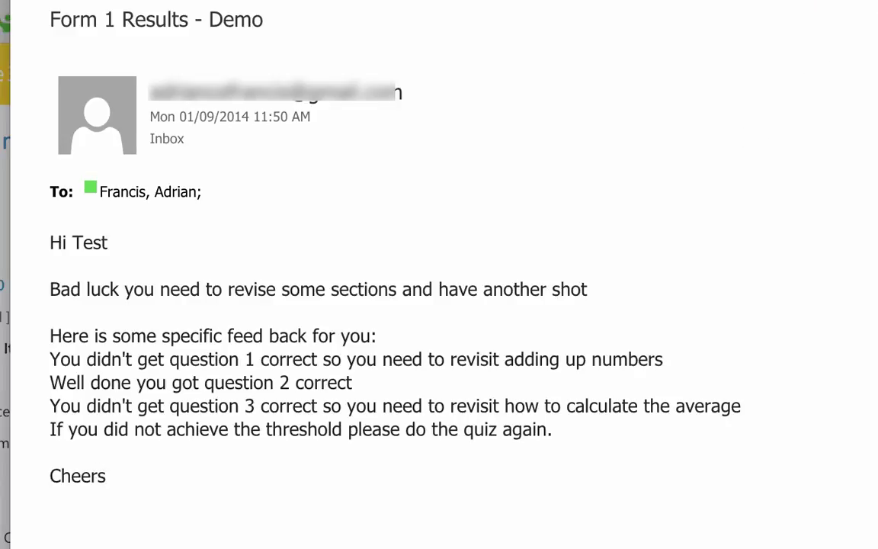